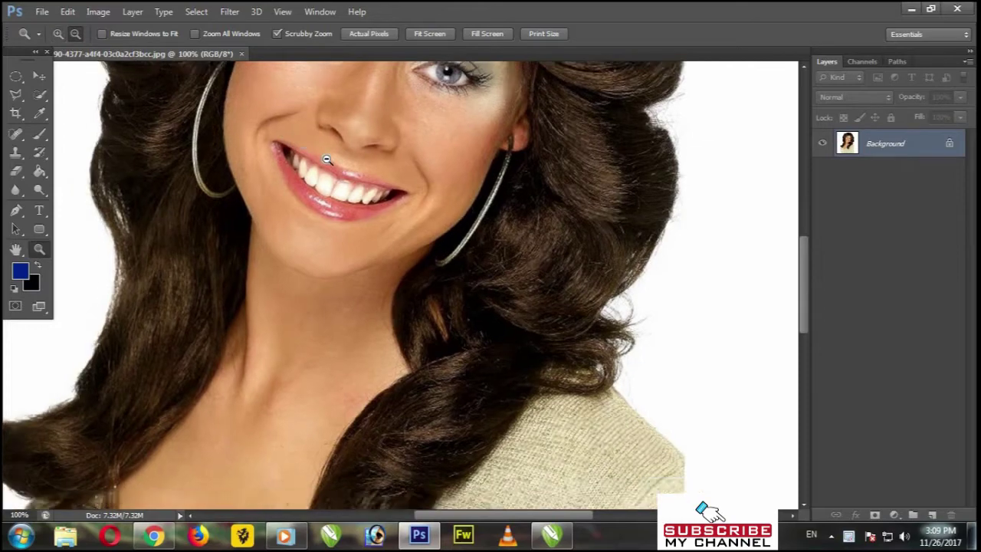
Choose the Quick Selection tool and set its brush size to 20 px.
{"action": "left_click_drag", "start_coordinate": [802, 265], "coordinate": [816, 207]}
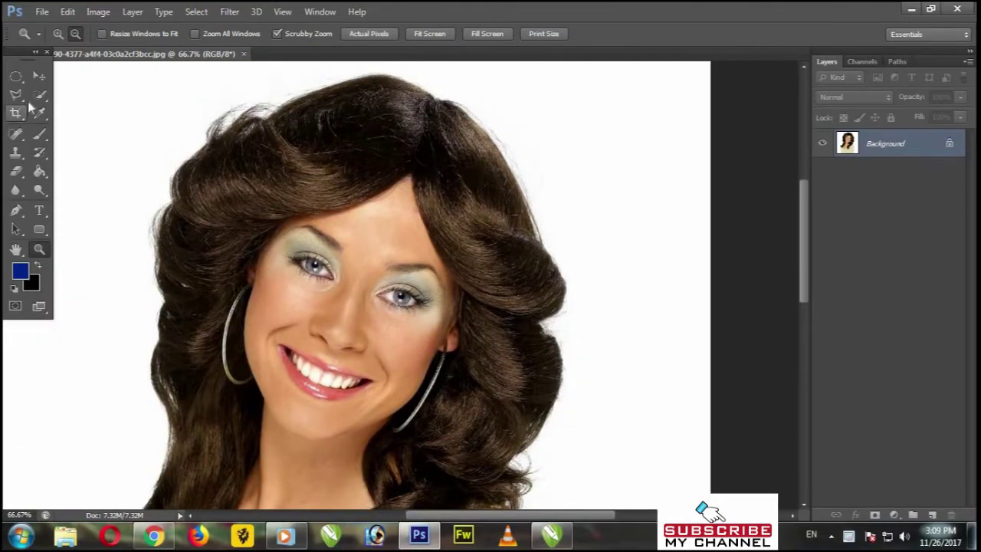
{"action": "left_click", "coordinate": [41, 95]}
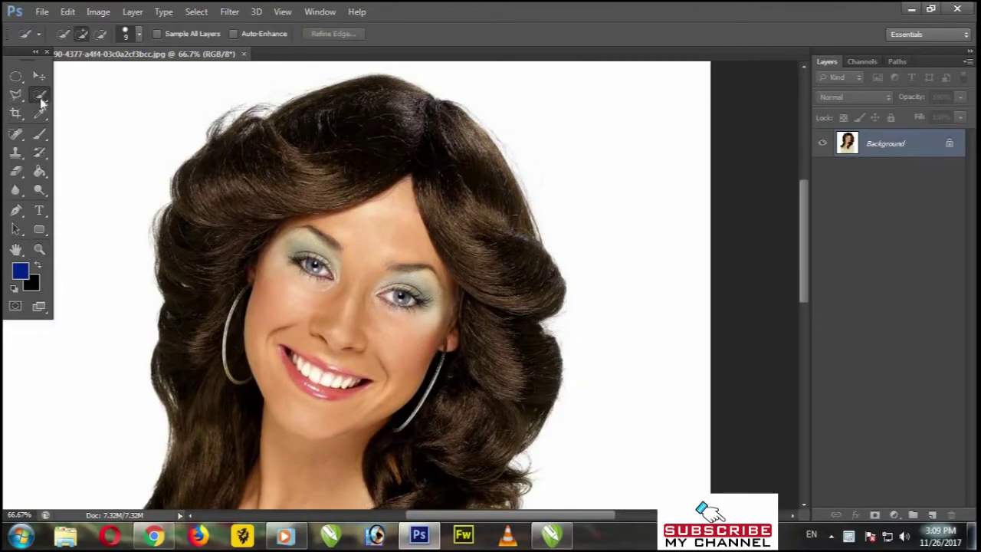
{"action": "right_click", "coordinate": [41, 97]}
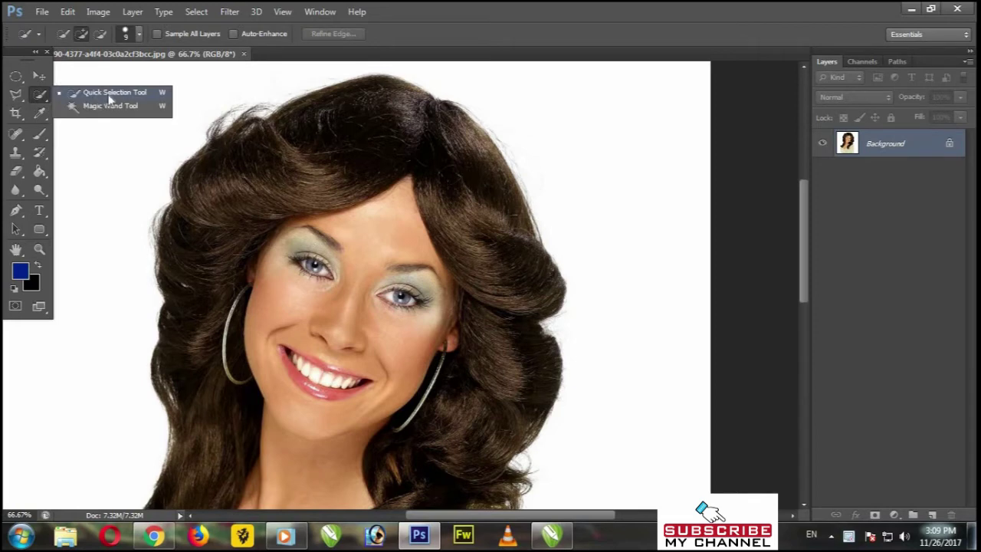
{"action": "left_click", "coordinate": [111, 93]}
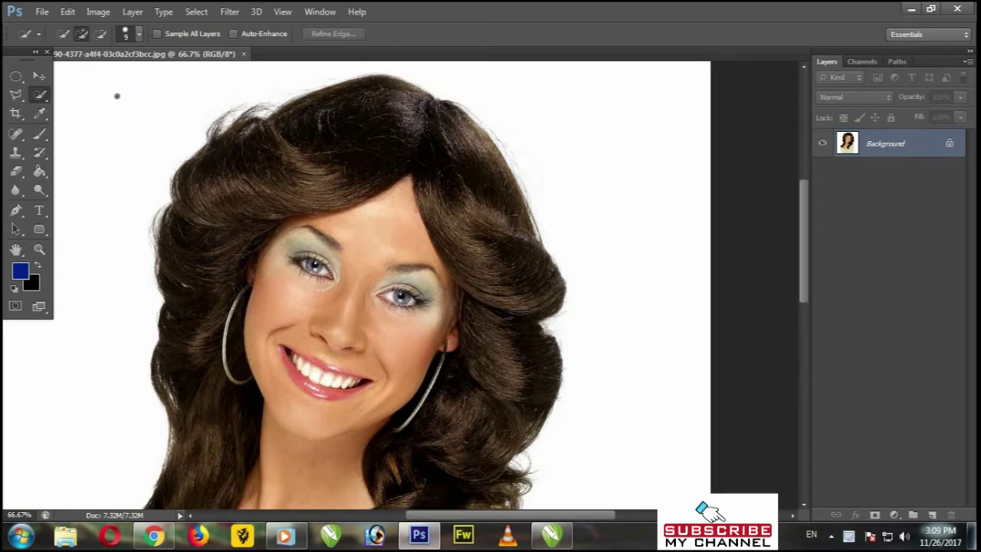
{"action": "left_click", "coordinate": [139, 33]}
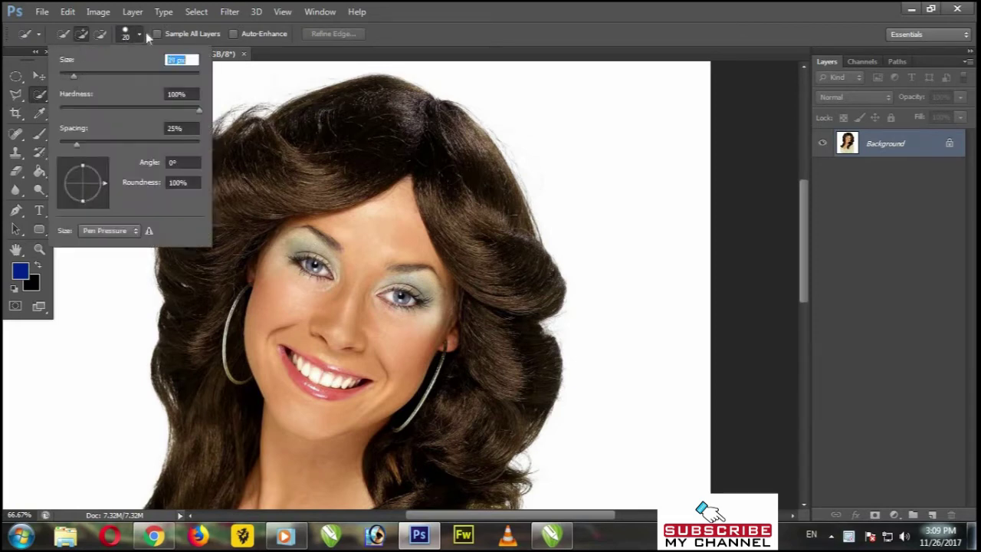
{"action": "left_click", "coordinate": [145, 34]}
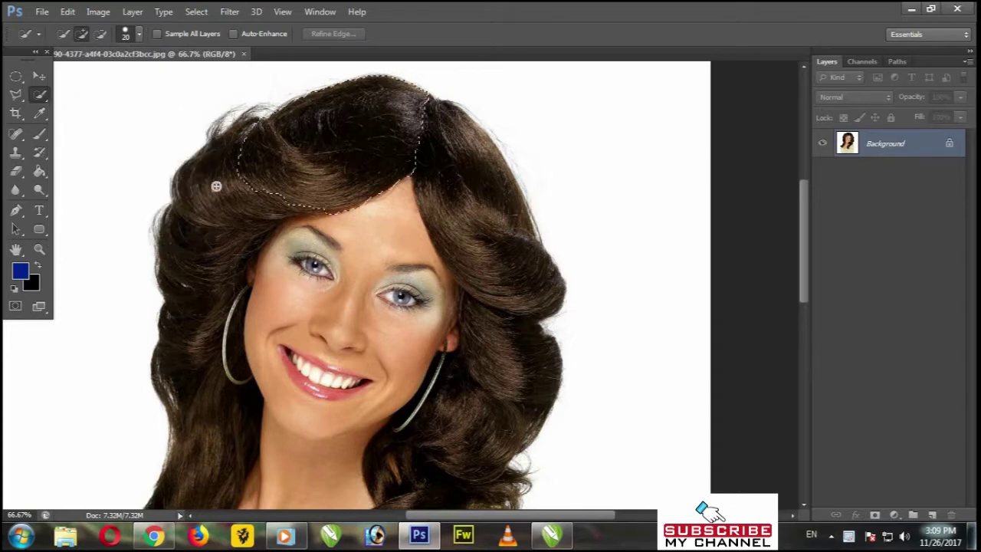
Select all of the woman's hair, from the crown down both sides to the tips, and switch the brush to subtracting from the selection.
{"action": "mouse_move", "coordinate": [189, 253]}
{"action": "left_mouse_down"}
{"action": "mouse_move", "coordinate": [181, 345]}
{"action": "mouse_move", "coordinate": [194, 396]}
{"action": "left_mouse_up"}
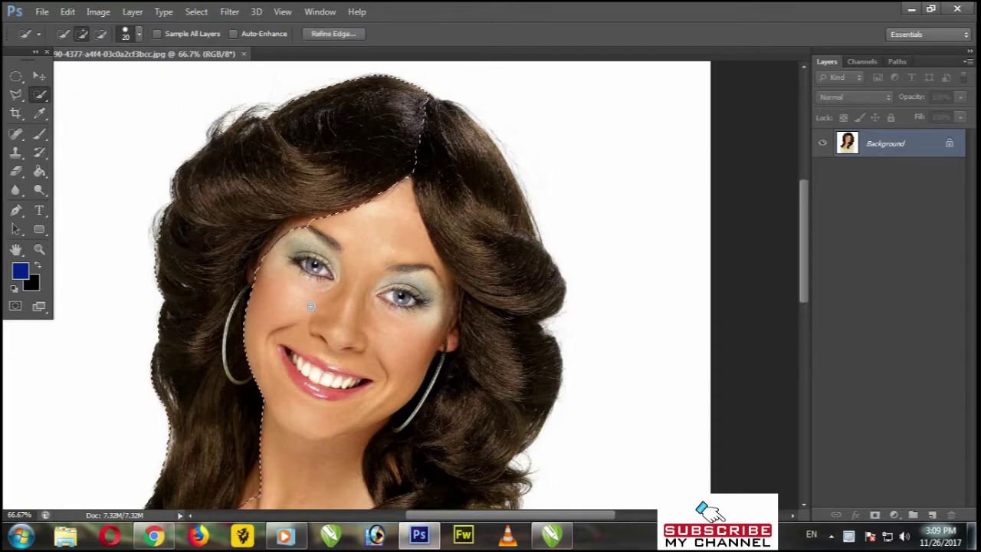
{"action": "scroll", "coordinate": [791, 310], "scroll_direction": "down", "scroll_amount": 5}
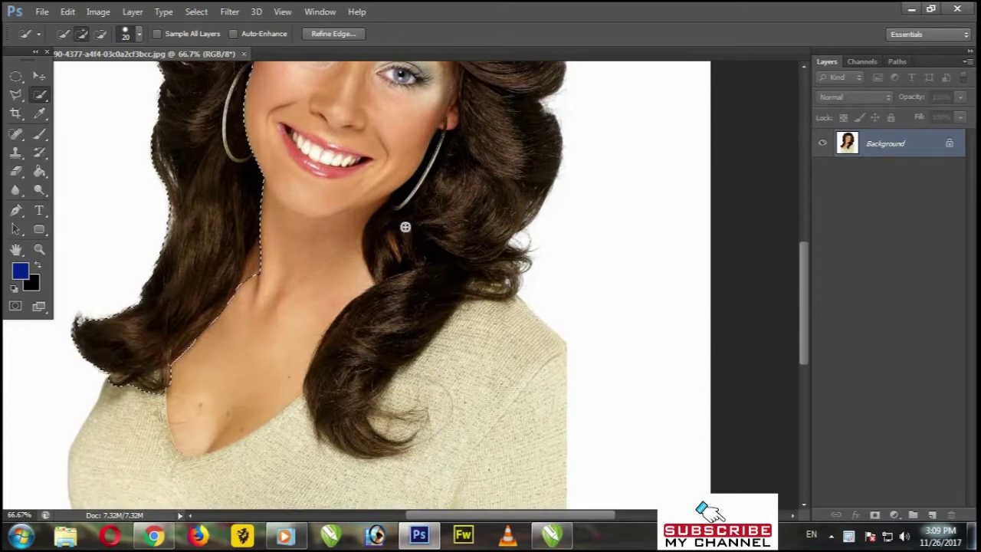
{"action": "left_click_drag", "start_coordinate": [805, 304], "coordinate": [748, 230]}
{"action": "mouse_move", "coordinate": [453, 261]}
{"action": "left_mouse_down"}
{"action": "mouse_move", "coordinate": [471, 287]}
{"action": "mouse_move", "coordinate": [487, 350]}
{"action": "left_mouse_up"}
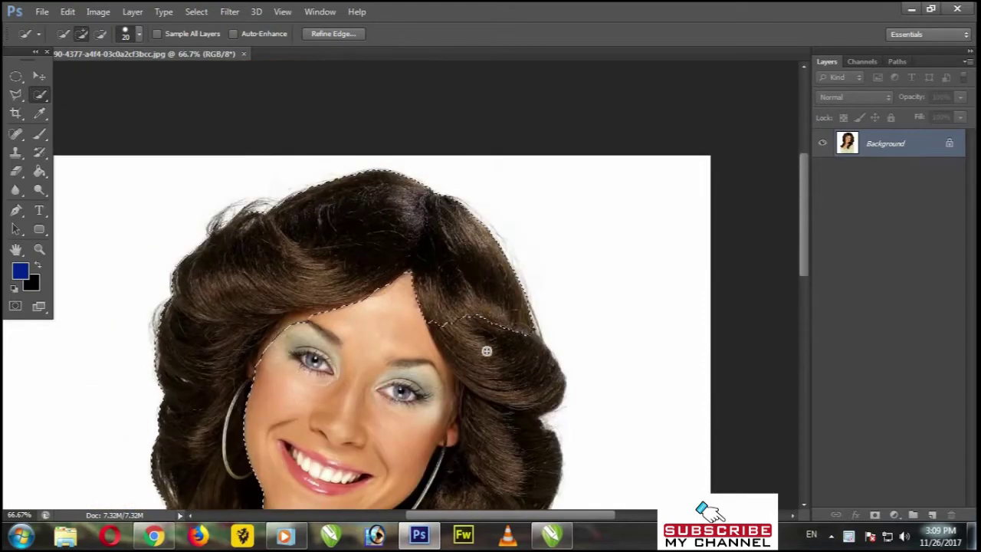
{"action": "left_click_drag", "start_coordinate": [801, 244], "coordinate": [801, 339]}
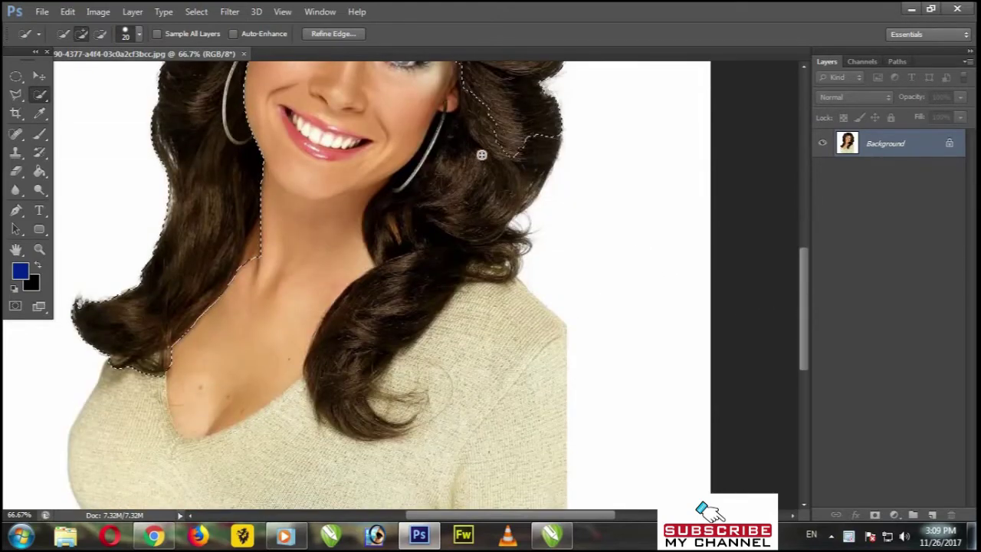
{"action": "mouse_move", "coordinate": [422, 236]}
{"action": "left_mouse_down"}
{"action": "mouse_move", "coordinate": [357, 365]}
{"action": "mouse_move", "coordinate": [418, 304]}
{"action": "mouse_move", "coordinate": [398, 399]}
{"action": "left_mouse_up"}
{"action": "left_click_drag", "start_coordinate": [807, 297], "coordinate": [806, 212]}
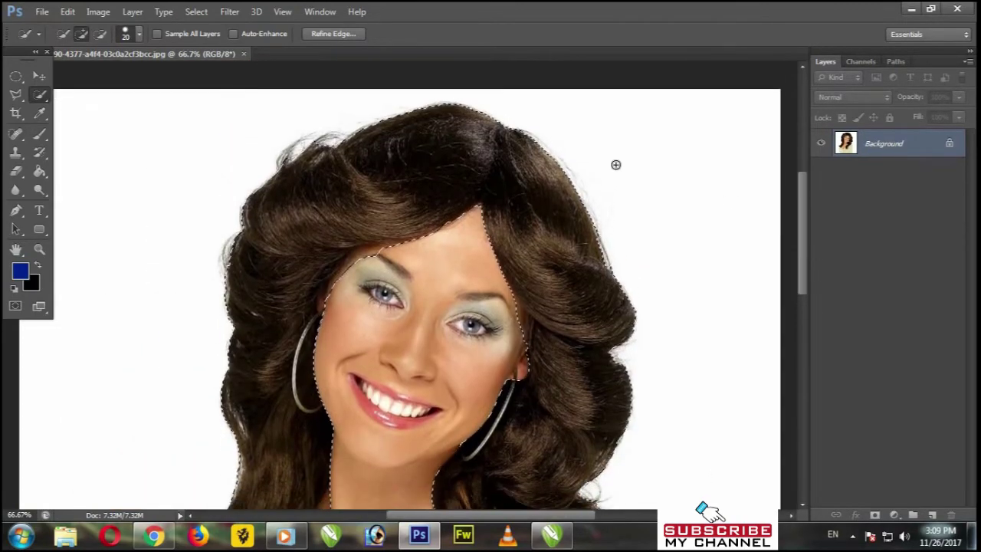
{"action": "key", "text": "alt"}
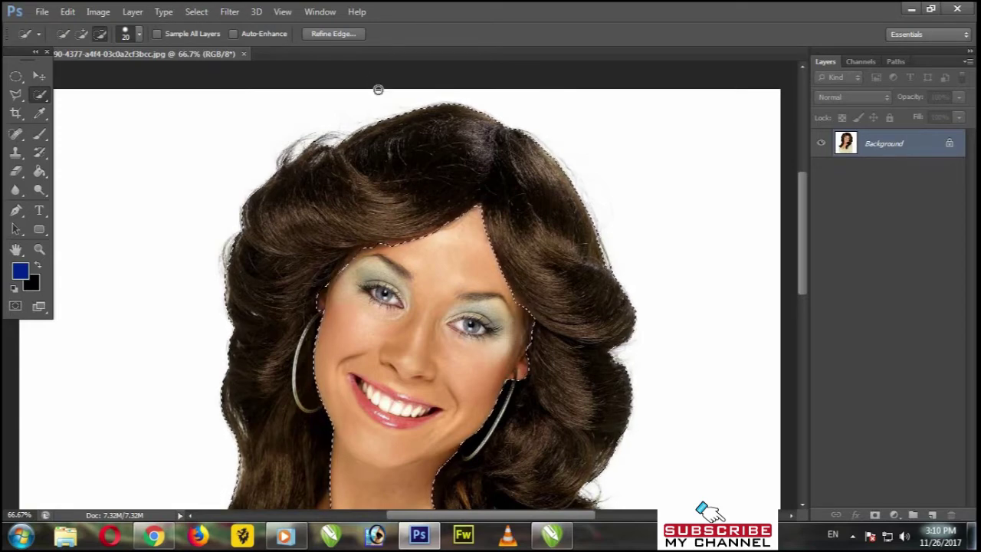
{"action": "scroll", "coordinate": [423, 379], "scroll_direction": "down", "scroll_amount": 5}
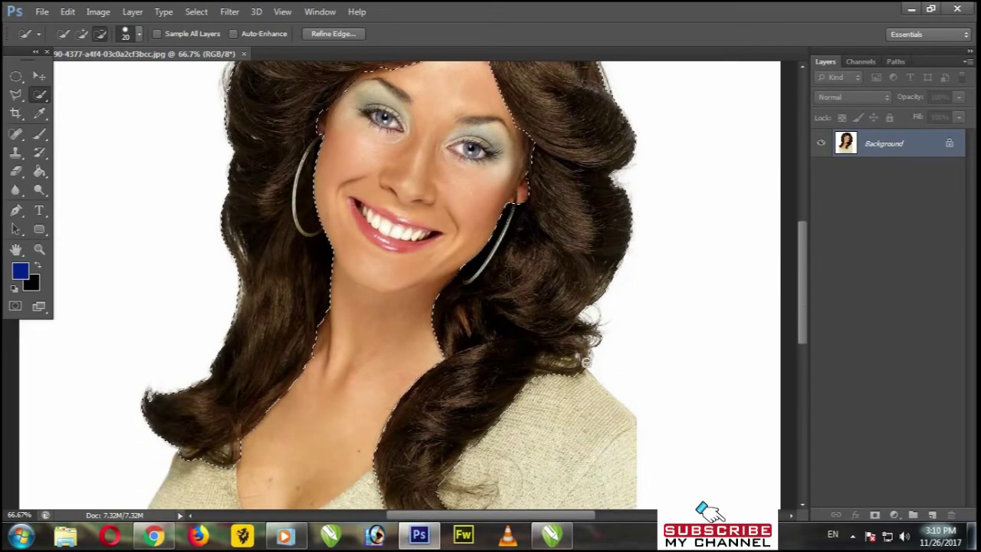
Start Refine Edge on the hair selection and brush over the lower hair tips on both sides to recover loose strands.
{"action": "left_click", "coordinate": [333, 33]}
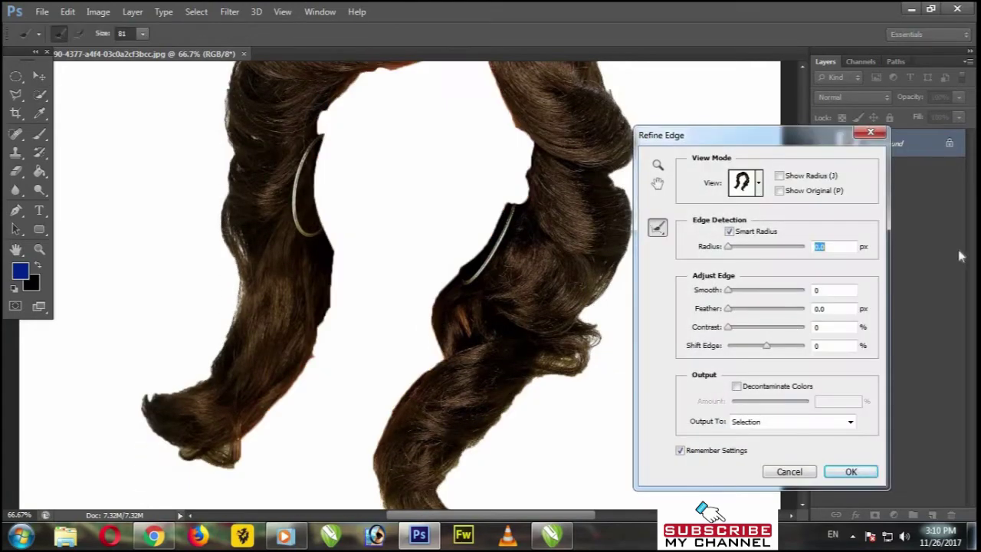
{"action": "left_click_drag", "start_coordinate": [859, 132], "coordinate": [980, 133]}
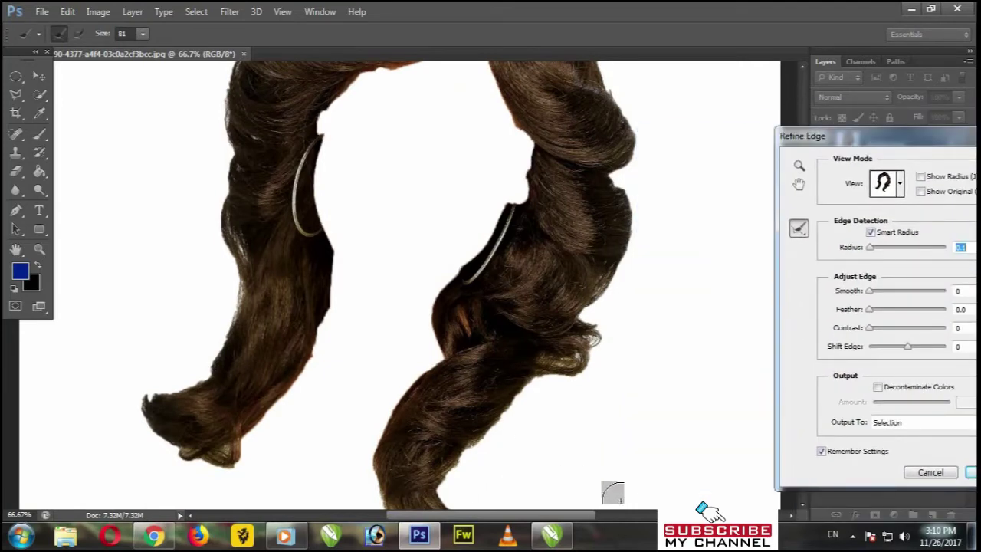
{"action": "left_click", "coordinate": [611, 515]}
{"action": "left_click_drag", "start_coordinate": [781, 135], "coordinate": [479, 104]}
{"action": "scroll", "coordinate": [327, 386], "scroll_direction": "down", "scroll_amount": 3}
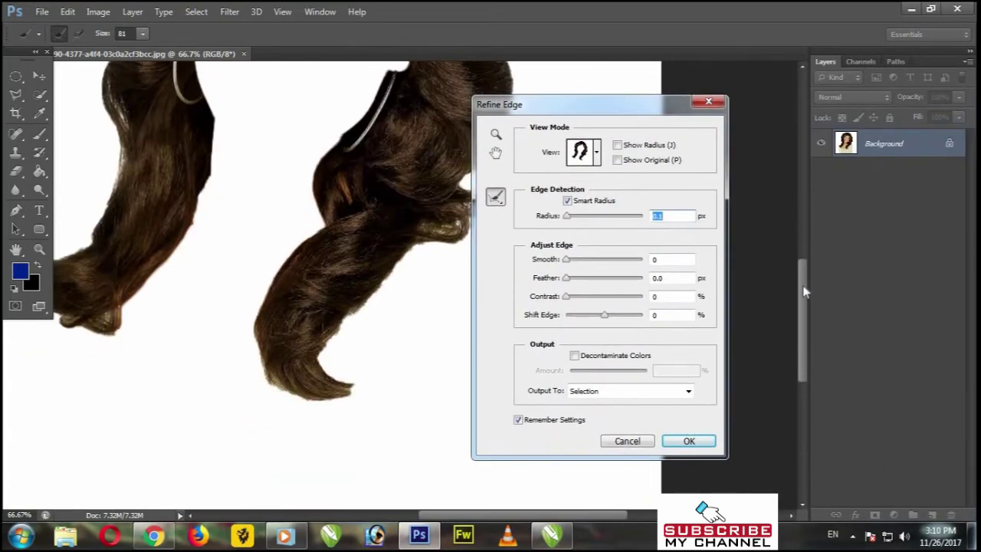
{"action": "mouse_move", "coordinate": [326, 387]}
{"action": "left_mouse_down"}
{"action": "mouse_move", "coordinate": [359, 372]}
{"action": "mouse_move", "coordinate": [314, 353]}
{"action": "mouse_move", "coordinate": [341, 397]}
{"action": "mouse_move", "coordinate": [395, 366]}
{"action": "mouse_move", "coordinate": [367, 348]}
{"action": "mouse_move", "coordinate": [308, 372]}
{"action": "left_mouse_up"}
{"action": "left_click_drag", "start_coordinate": [104, 323], "coordinate": [86, 321]}
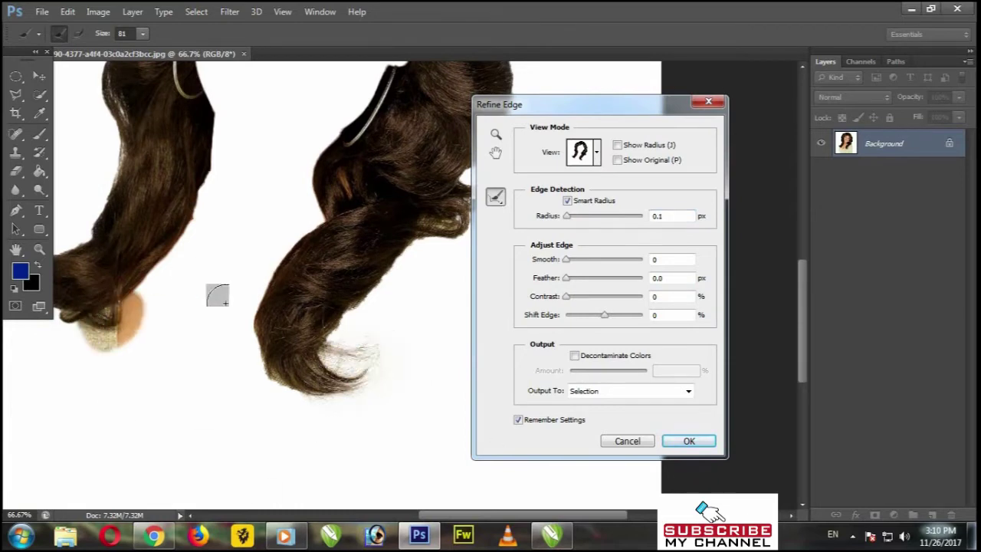
Brush the edge refinement along the hair's outer contour on both sides and the crown, and output the result as a selection.
{"action": "left_click_drag", "start_coordinate": [603, 519], "coordinate": [575, 488]}
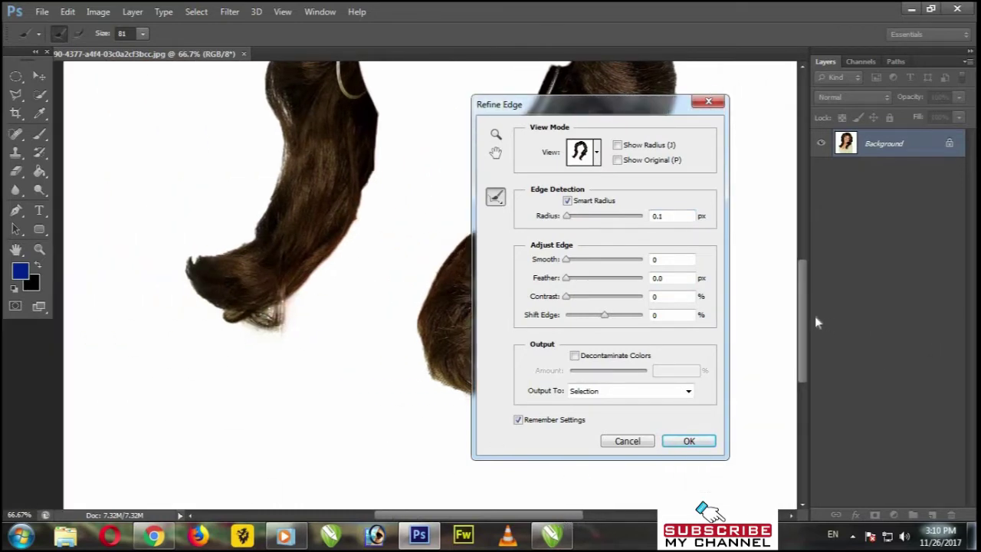
{"action": "scroll", "coordinate": [814, 316], "scroll_direction": "up", "scroll_amount": 5}
{"action": "mouse_move", "coordinate": [260, 282]}
{"action": "left_mouse_down"}
{"action": "mouse_move", "coordinate": [287, 182]}
{"action": "mouse_move", "coordinate": [371, 120]}
{"action": "mouse_move", "coordinate": [298, 162]}
{"action": "mouse_move", "coordinate": [360, 117]}
{"action": "left_mouse_up"}
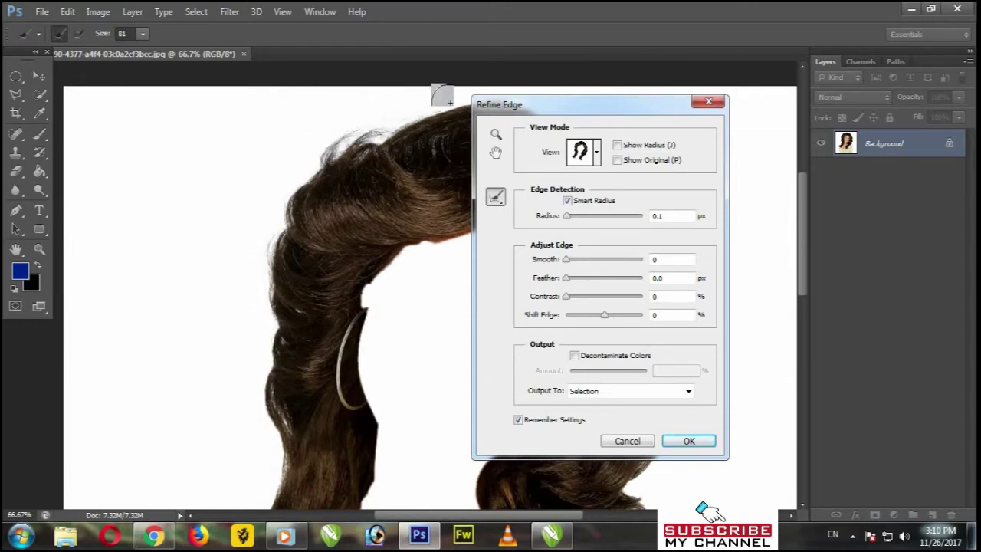
{"action": "left_click_drag", "start_coordinate": [543, 109], "coordinate": [258, 153]}
{"action": "left_click_drag", "start_coordinate": [563, 117], "coordinate": [634, 203]}
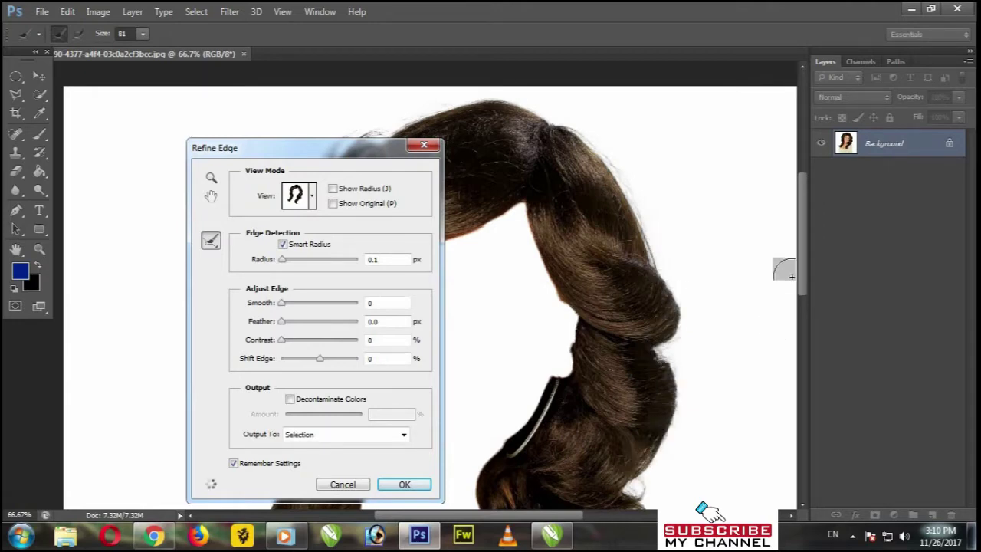
{"action": "scroll", "coordinate": [783, 270], "scroll_direction": "down", "scroll_amount": 5}
{"action": "mouse_move", "coordinate": [666, 322]}
{"action": "left_mouse_down"}
{"action": "mouse_move", "coordinate": [560, 374]}
{"action": "mouse_move", "coordinate": [515, 429]}
{"action": "mouse_move", "coordinate": [536, 462]}
{"action": "left_mouse_up"}
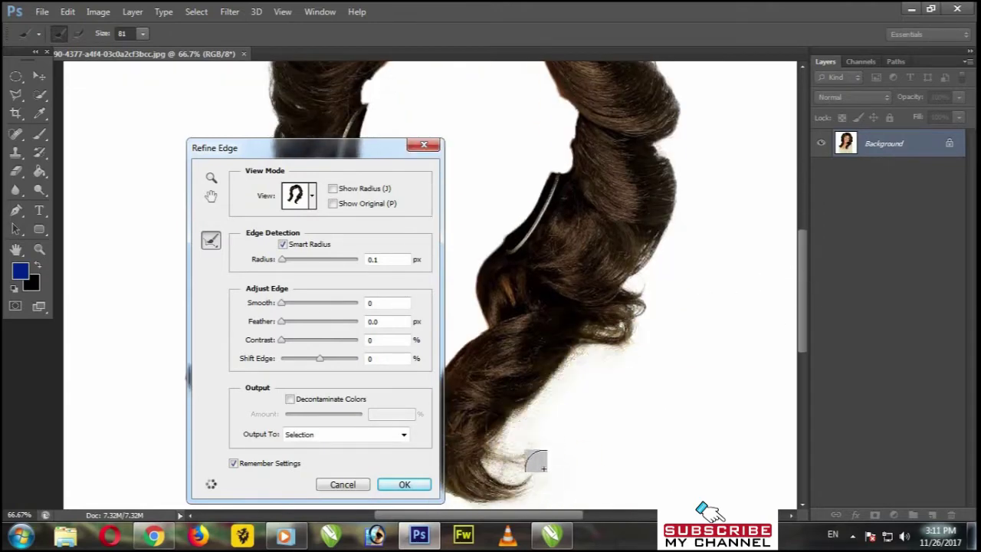
{"action": "left_click_drag", "start_coordinate": [304, 163], "coordinate": [370, 110]}
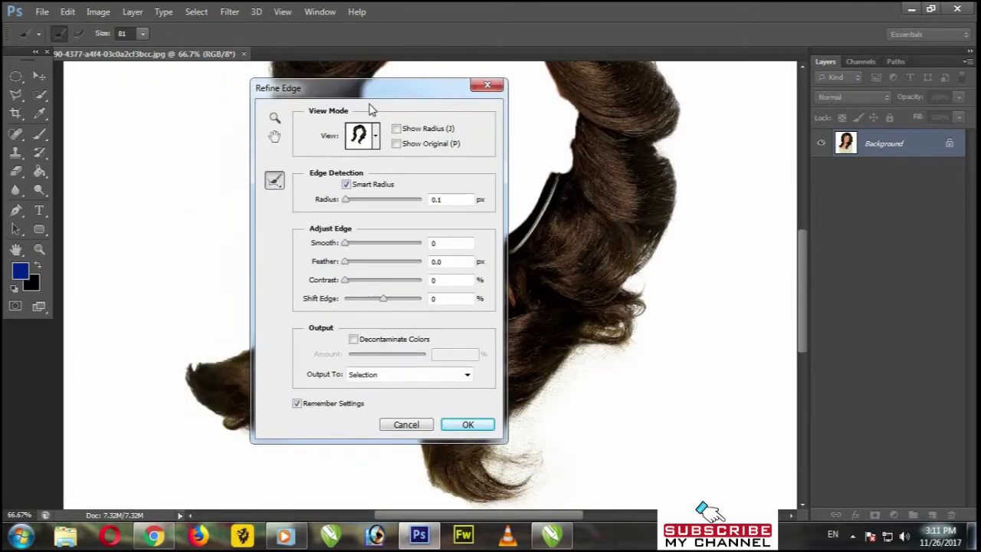
{"action": "left_click", "coordinate": [459, 428]}
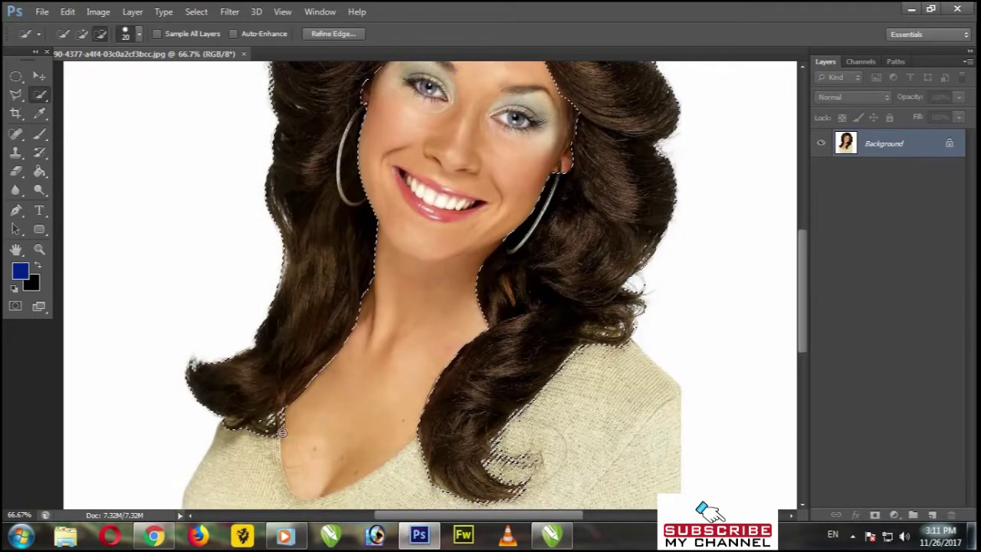
Add a new layer above the background and set the foreground color to a strong magenta, about #b30dbd.
{"action": "left_click", "coordinate": [933, 518]}
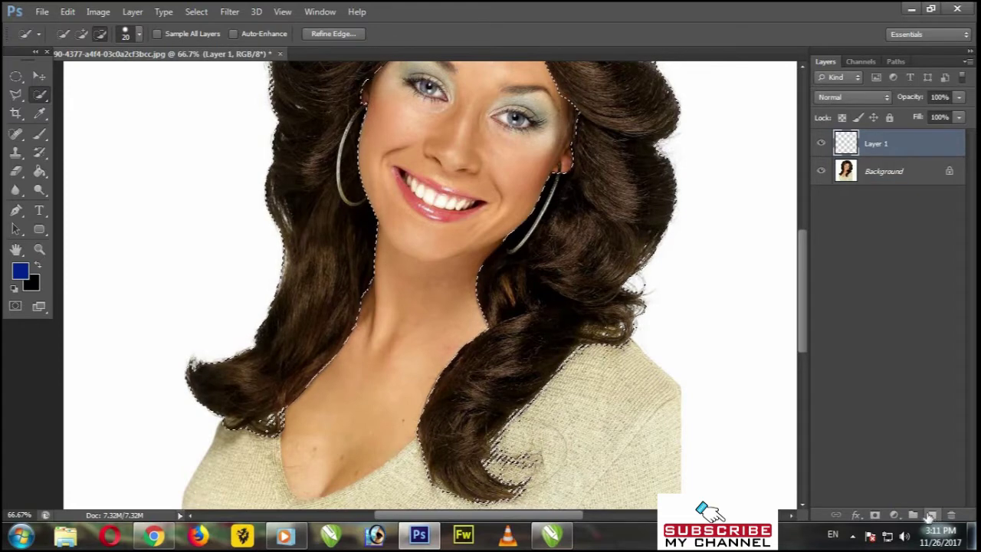
{"action": "left_click", "coordinate": [40, 77]}
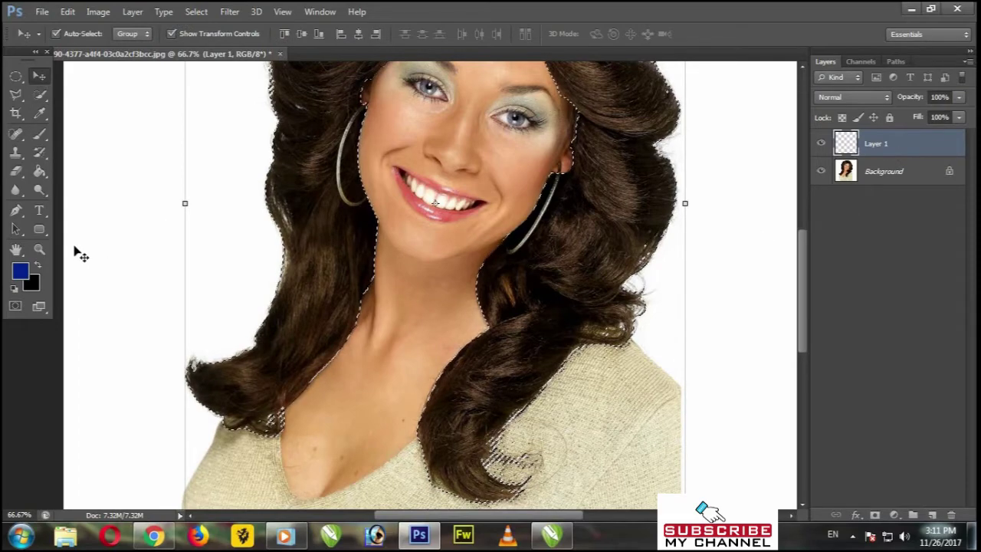
{"action": "left_click", "coordinate": [27, 276]}
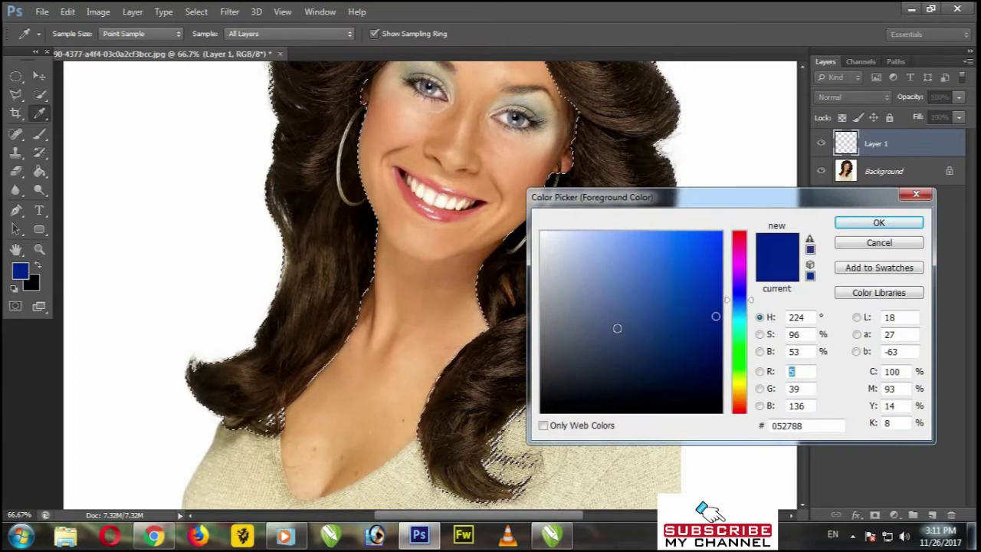
{"action": "left_click_drag", "start_coordinate": [715, 316], "coordinate": [670, 258]}
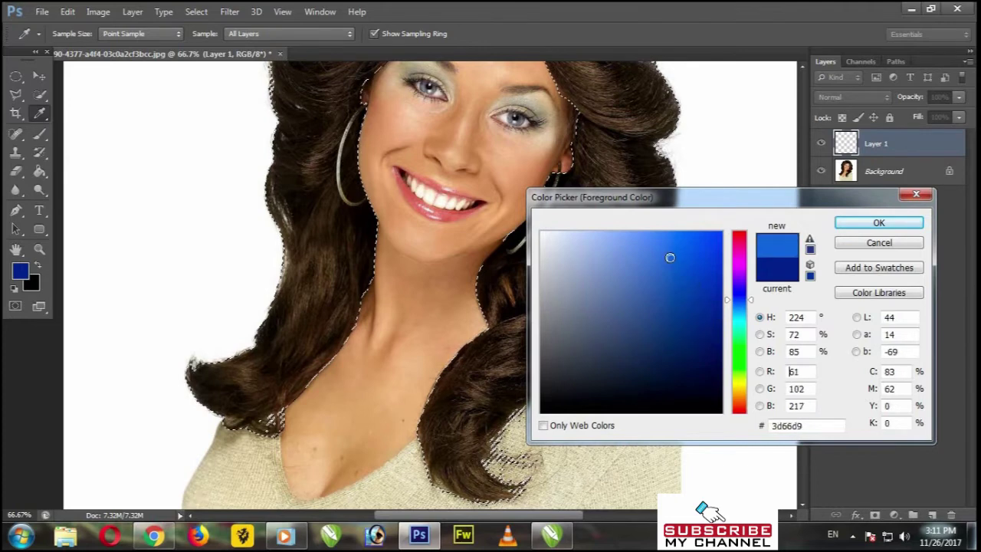
{"action": "left_click_drag", "start_coordinate": [739, 300], "coordinate": [739, 262]}
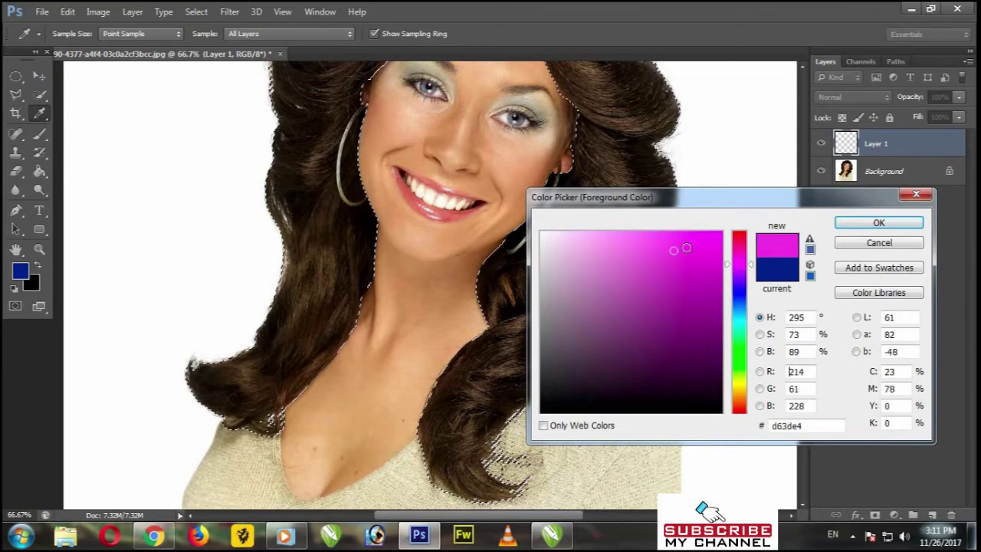
{"action": "left_click", "coordinate": [720, 283]}
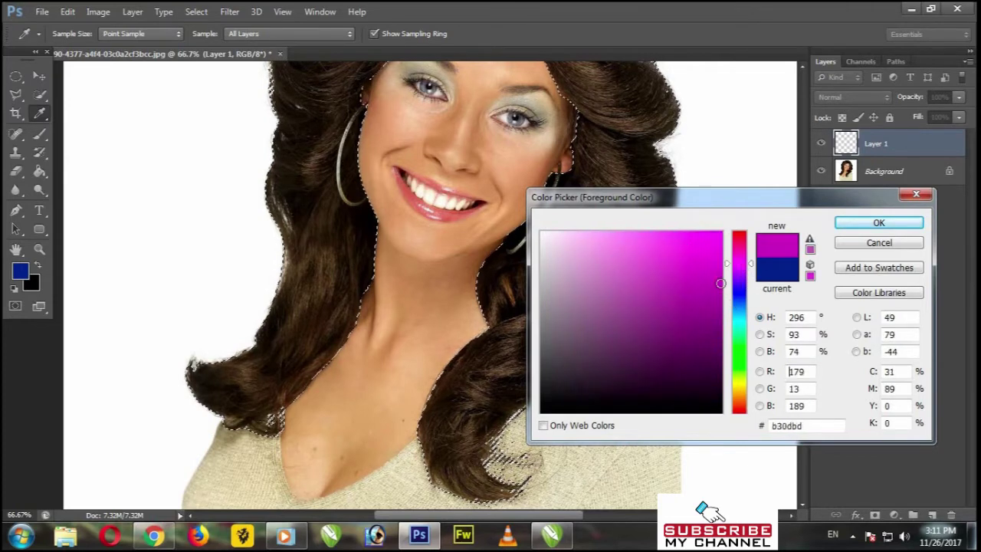
{"action": "left_click", "coordinate": [870, 224]}
{"action": "key", "text": "v"}
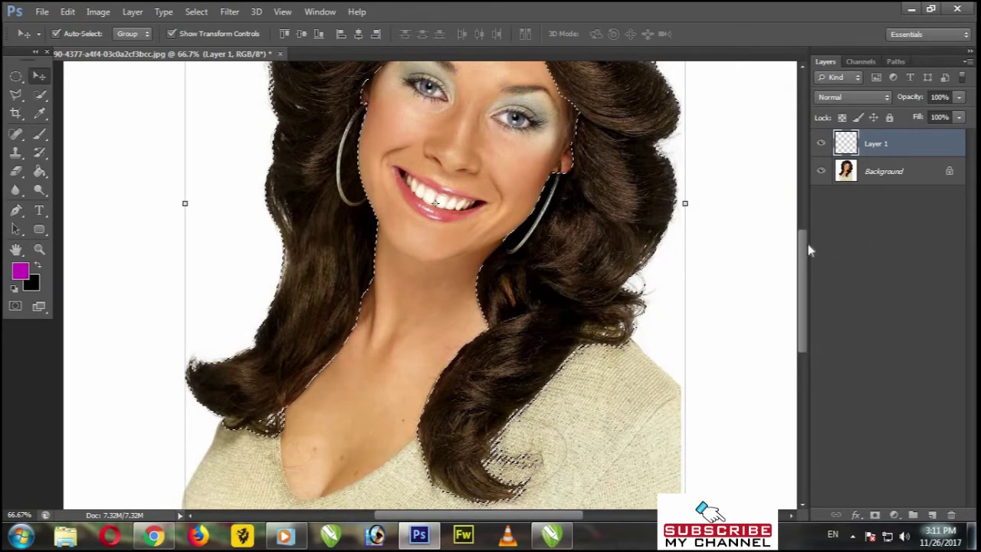
Paint the entire hair selection magenta on Layer 1 with the Brush tool, from the crown down both sides to the tips.
{"action": "scroll", "coordinate": [808, 243], "scroll_direction": "up", "scroll_amount": 5}
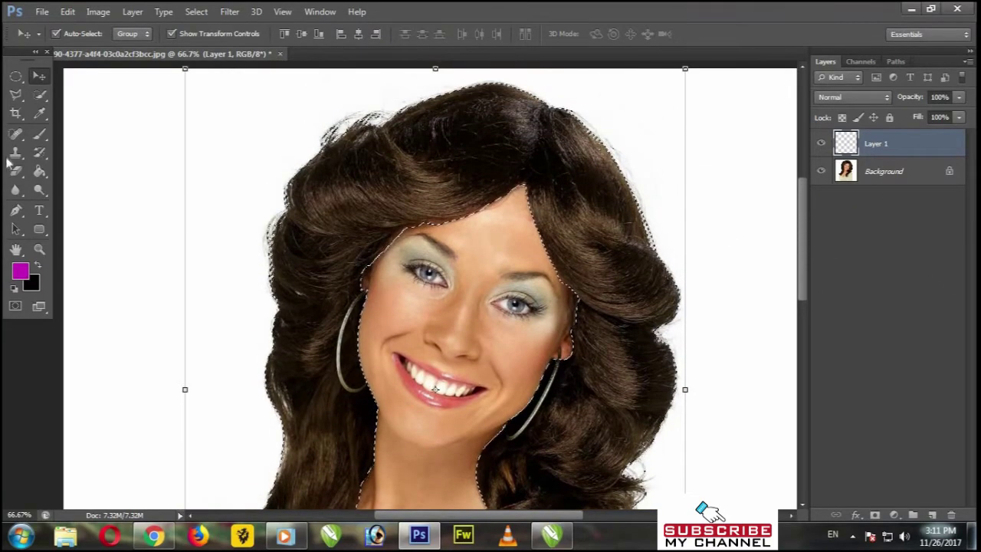
{"action": "left_click", "coordinate": [35, 139]}
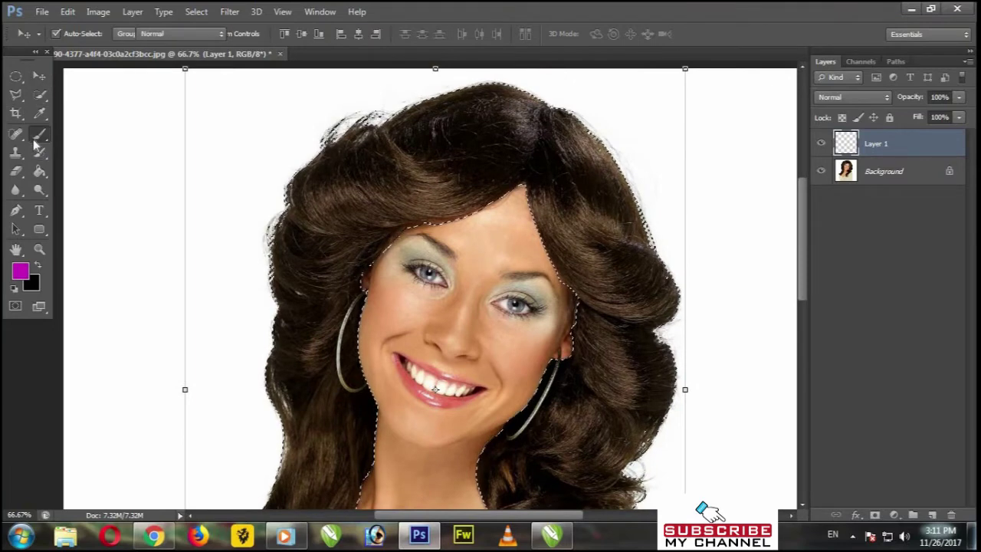
{"action": "left_click", "coordinate": [86, 135]}
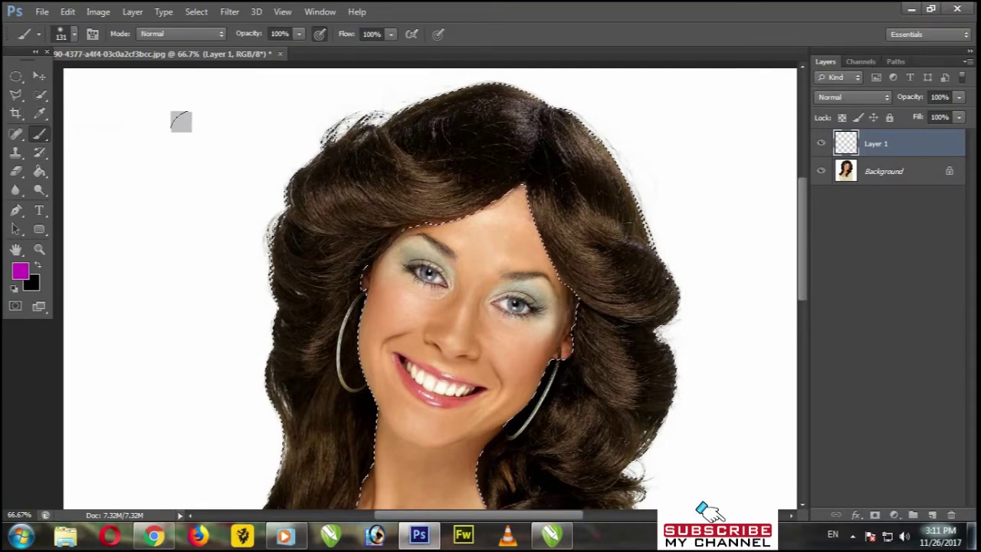
{"action": "mouse_move", "coordinate": [372, 147]}
{"action": "left_mouse_down"}
{"action": "mouse_move", "coordinate": [320, 123]}
{"action": "mouse_move", "coordinate": [292, 187]}
{"action": "mouse_move", "coordinate": [501, 96]}
{"action": "mouse_move", "coordinate": [433, 89]}
{"action": "mouse_move", "coordinate": [367, 164]}
{"action": "mouse_move", "coordinate": [503, 123]}
{"action": "mouse_move", "coordinate": [559, 123]}
{"action": "mouse_move", "coordinate": [528, 76]}
{"action": "mouse_move", "coordinate": [588, 222]}
{"action": "mouse_move", "coordinate": [590, 127]}
{"action": "mouse_move", "coordinate": [643, 289]}
{"action": "mouse_move", "coordinate": [589, 328]}
{"action": "mouse_move", "coordinate": [636, 340]}
{"action": "mouse_move", "coordinate": [616, 411]}
{"action": "mouse_move", "coordinate": [653, 360]}
{"action": "mouse_move", "coordinate": [534, 406]}
{"action": "mouse_move", "coordinate": [541, 433]}
{"action": "mouse_move", "coordinate": [451, 457]}
{"action": "left_mouse_up"}
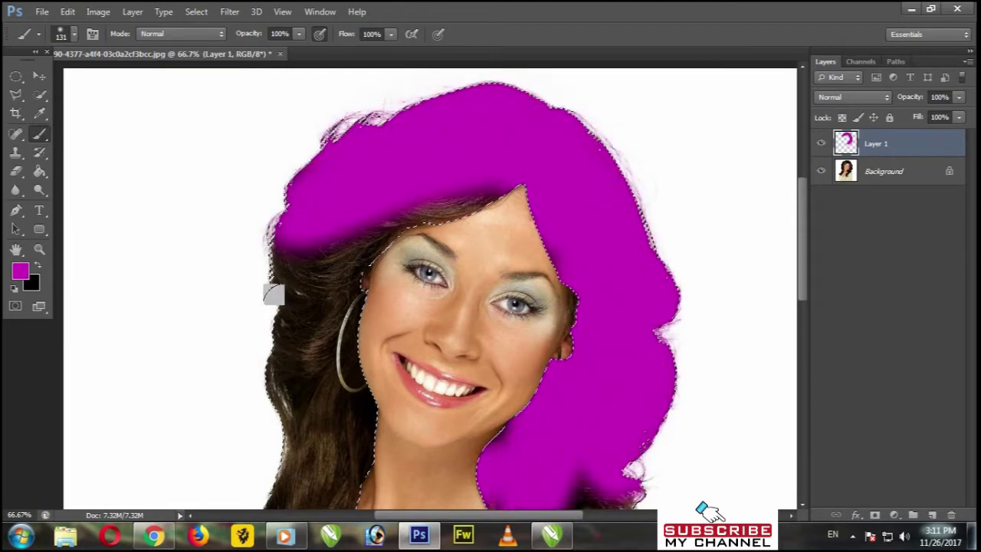
{"action": "mouse_move", "coordinate": [273, 294]}
{"action": "left_mouse_down"}
{"action": "mouse_move", "coordinate": [481, 162]}
{"action": "mouse_move", "coordinate": [320, 260]}
{"action": "mouse_move", "coordinate": [305, 218]}
{"action": "mouse_move", "coordinate": [336, 403]}
{"action": "mouse_move", "coordinate": [329, 381]}
{"action": "mouse_move", "coordinate": [298, 443]}
{"action": "left_mouse_up"}
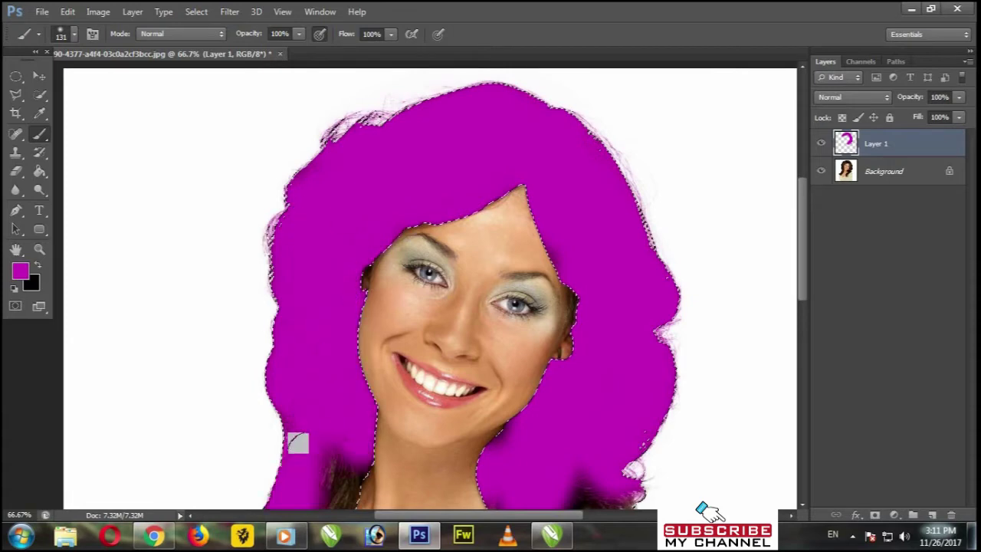
{"action": "left_click_drag", "start_coordinate": [801, 267], "coordinate": [801, 328]}
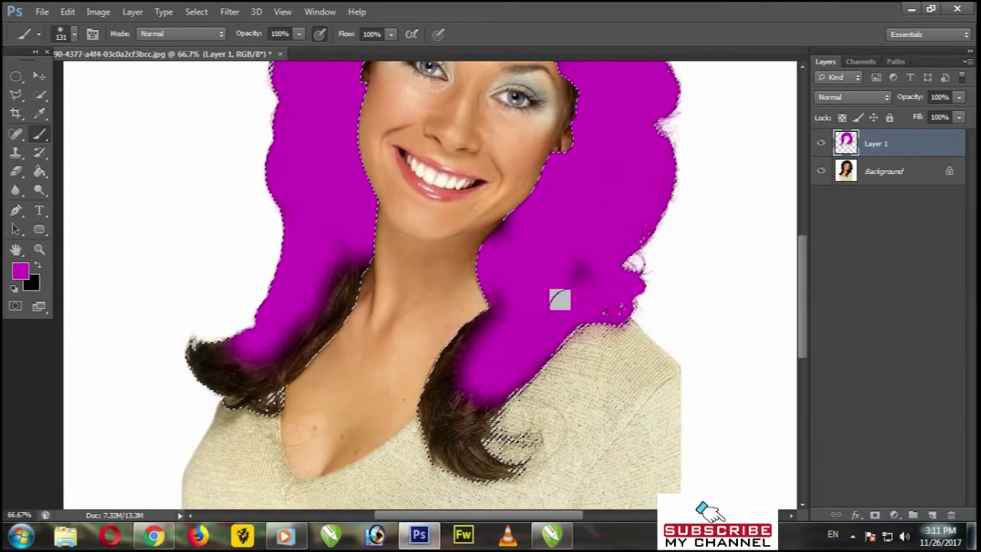
{"action": "mouse_move", "coordinate": [397, 380]}
{"action": "left_mouse_down"}
{"action": "mouse_move", "coordinate": [433, 444]}
{"action": "mouse_move", "coordinate": [462, 435]}
{"action": "left_mouse_up"}
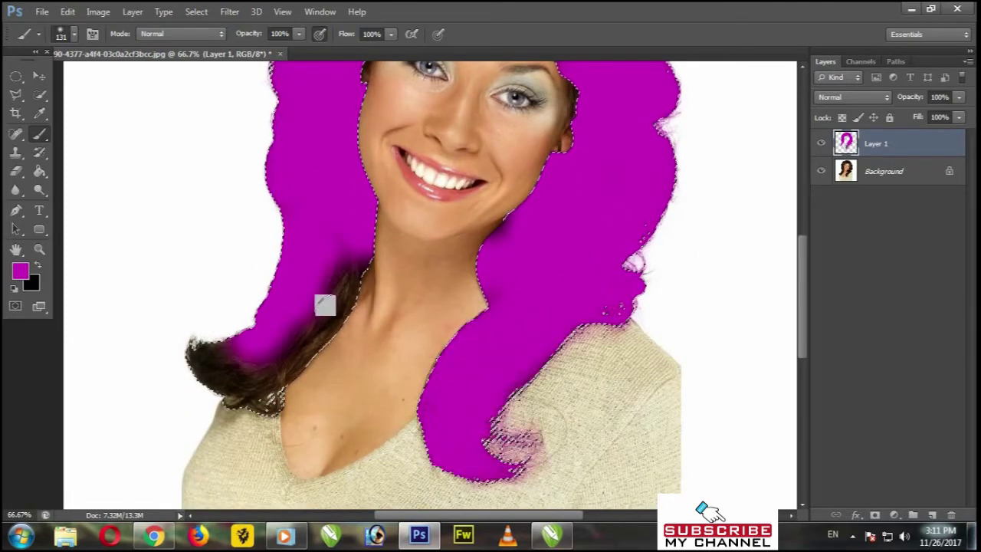
{"action": "mouse_move", "coordinate": [324, 304]}
{"action": "left_mouse_down"}
{"action": "mouse_move", "coordinate": [199, 380]}
{"action": "mouse_move", "coordinate": [261, 375]}
{"action": "mouse_move", "coordinate": [244, 397]}
{"action": "mouse_move", "coordinate": [268, 355]}
{"action": "left_mouse_up"}
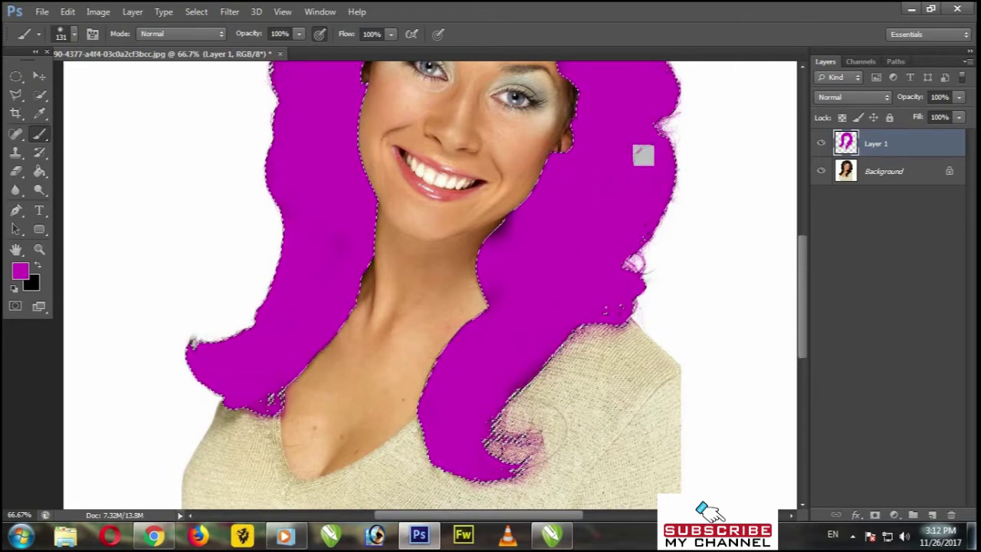
Blend the magenta hair layer in Soft Light mode and lower its opacity to 70%.
{"action": "mouse_move", "coordinate": [801, 262]}
{"action": "left_mouse_down"}
{"action": "mouse_move", "coordinate": [796, 188]}
{"action": "mouse_move", "coordinate": [802, 226]}
{"action": "left_mouse_up"}
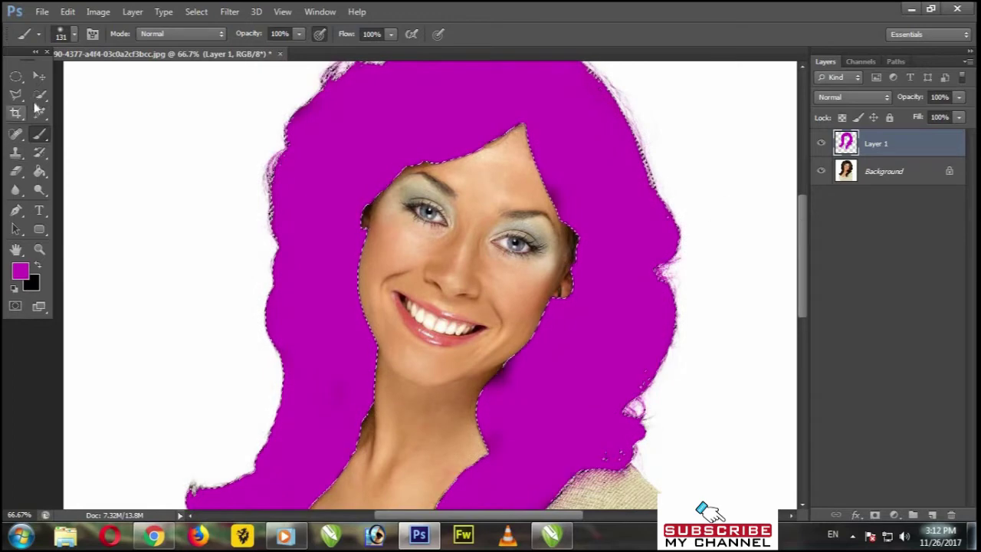
{"action": "key", "text": "ctrl+alt+space"}
{"action": "left_click", "coordinate": [368, 204], "text": "ctrl+alt"}
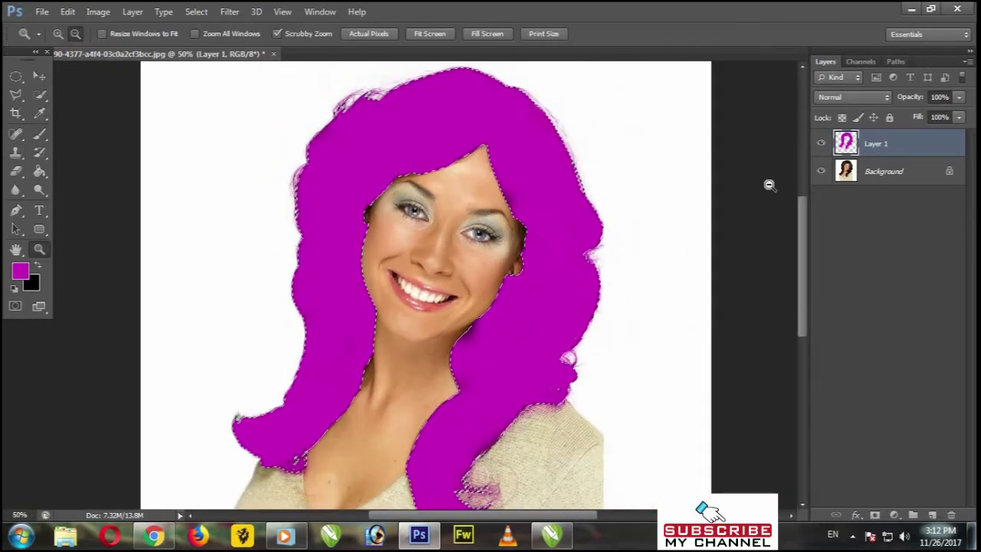
{"action": "left_click", "coordinate": [856, 97]}
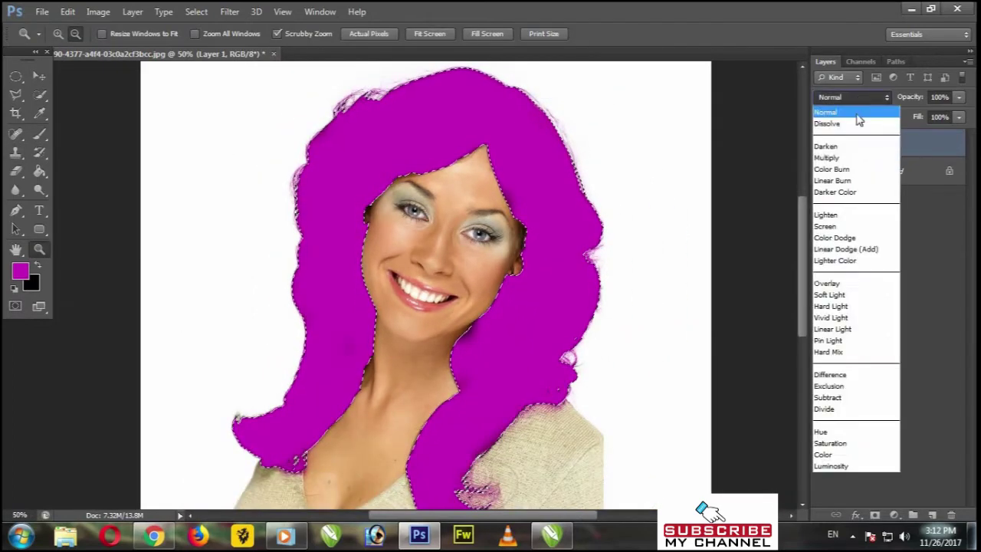
{"action": "left_click", "coordinate": [858, 295]}
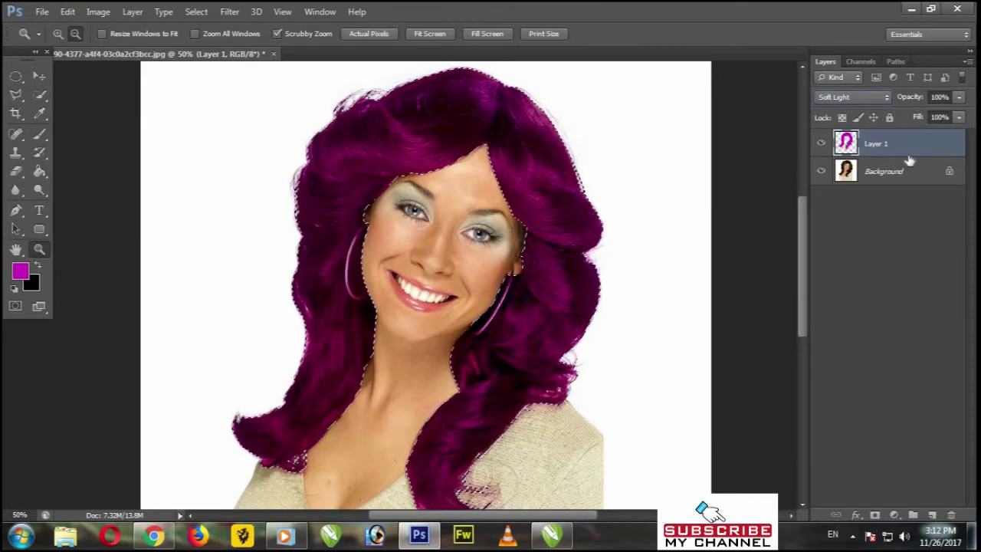
{"action": "left_click_drag", "start_coordinate": [958, 97], "coordinate": [950, 120]}
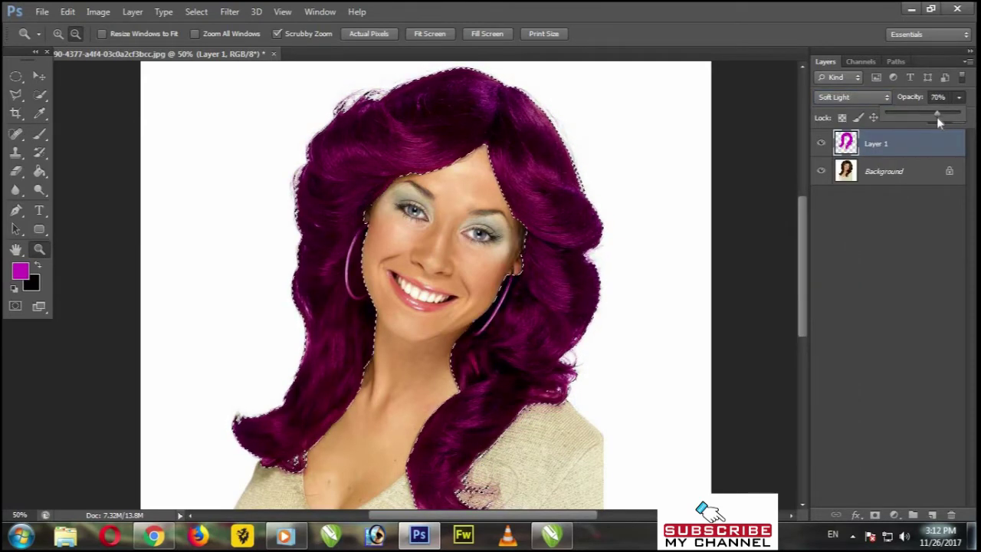
{"action": "left_click", "coordinate": [959, 100]}
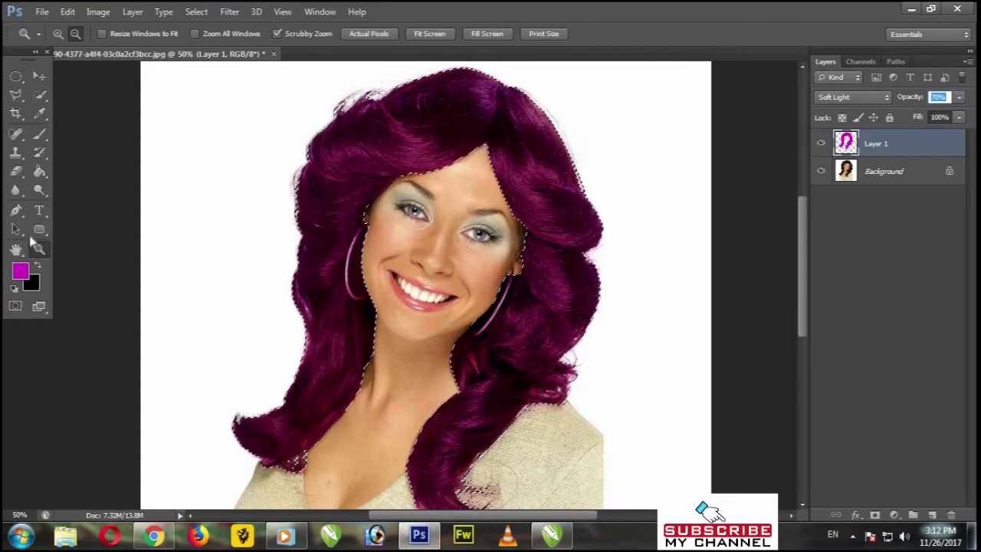
Erase the magenta tint from the hoop earring at the woman's left ear with a small eraser.
{"action": "left_click", "coordinate": [329, 240]}
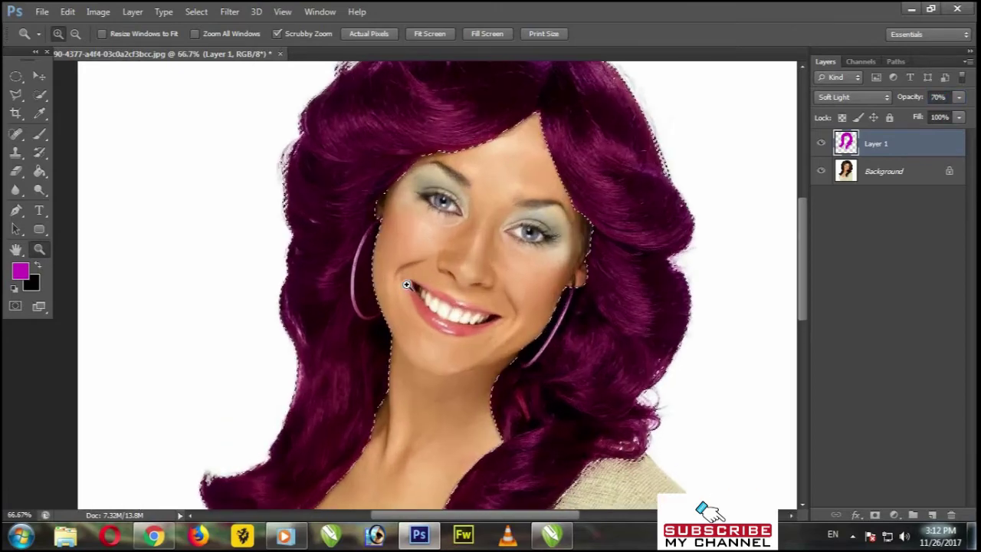
{"action": "left_click", "coordinate": [407, 304]}
{"action": "left_click", "coordinate": [403, 382]}
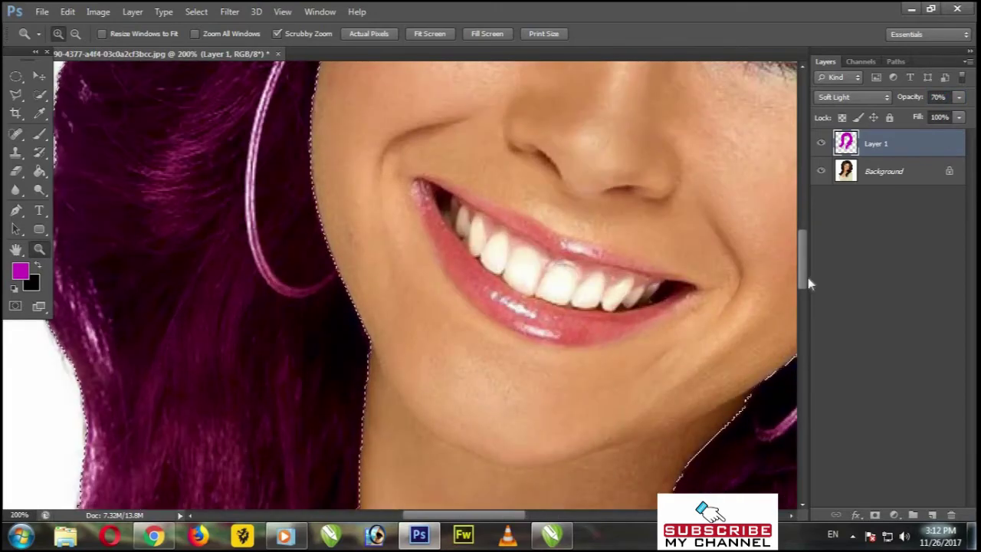
{"action": "mouse_move", "coordinate": [806, 277]}
{"action": "left_mouse_down"}
{"action": "mouse_move", "coordinate": [804, 345]}
{"action": "mouse_move", "coordinate": [816, 285]}
{"action": "mouse_move", "coordinate": [801, 276]}
{"action": "left_mouse_up"}
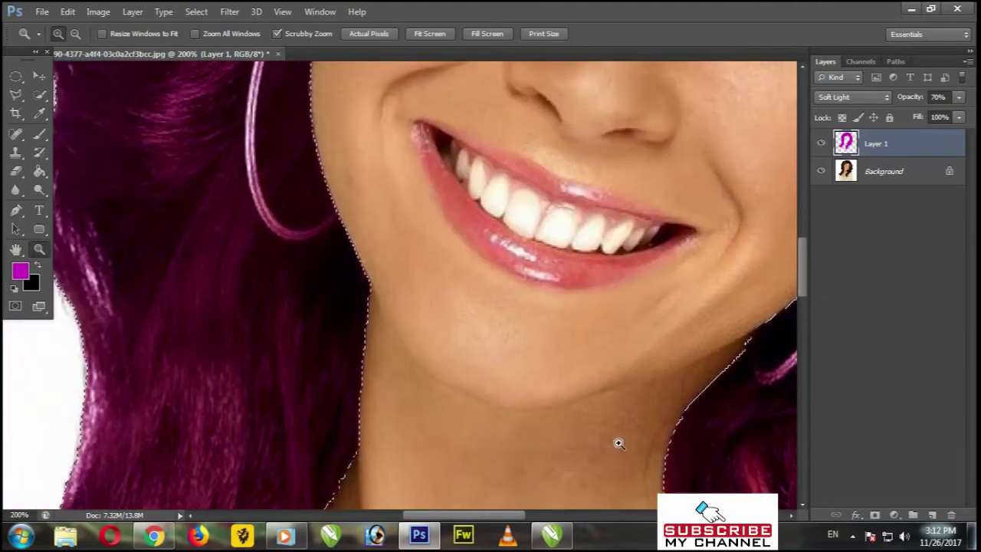
{"action": "scroll", "coordinate": [802, 276], "scroll_direction": "right", "scroll_amount": 3}
{"action": "scroll", "coordinate": [620, 194], "scroll_direction": "up", "scroll_amount": 1}
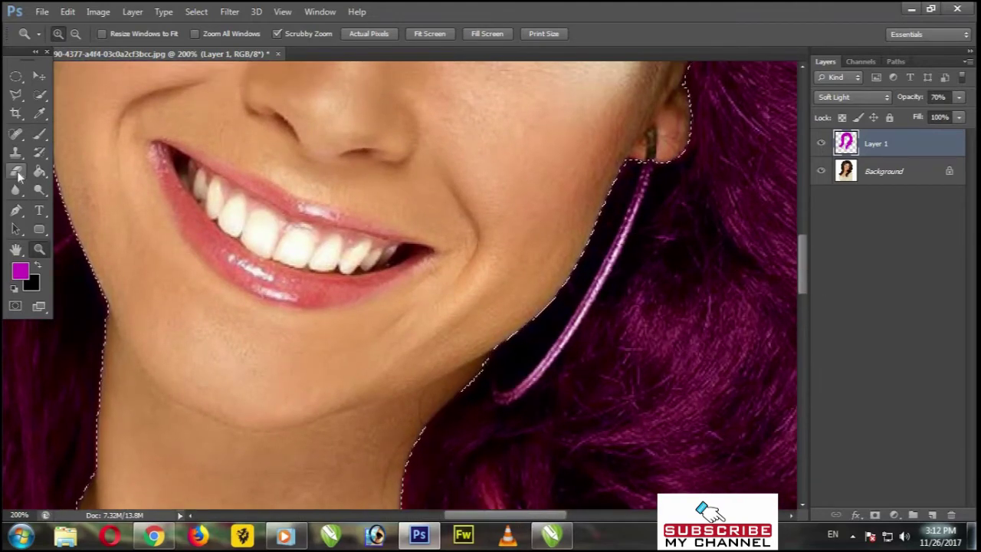
{"action": "left_click", "coordinate": [17, 171]}
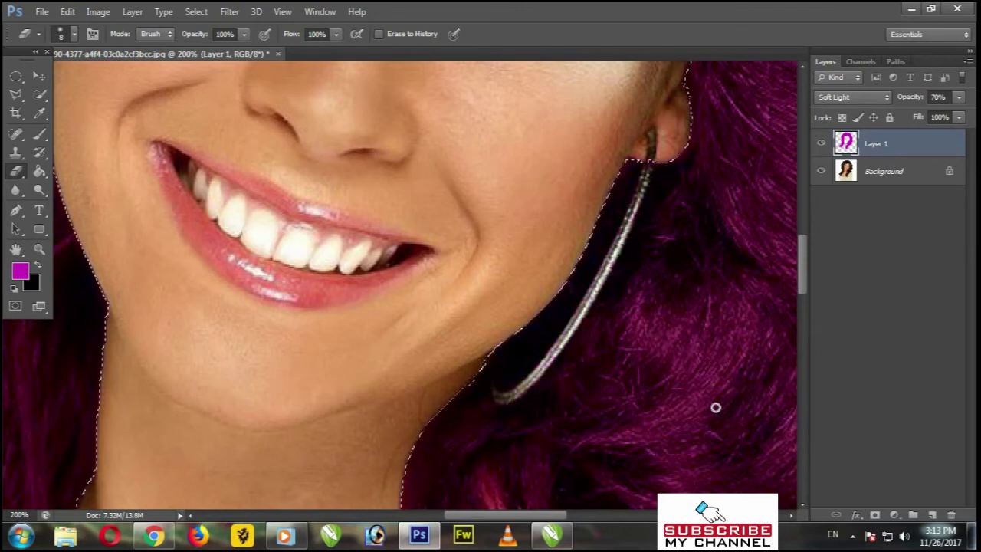
Erase the magenta tint along the whole hoop earring at the woman's right ear.
{"action": "scroll", "coordinate": [716, 407], "scroll_direction": "left", "scroll_amount": 5}
{"action": "scroll", "coordinate": [803, 245], "scroll_direction": "up", "scroll_amount": 5}
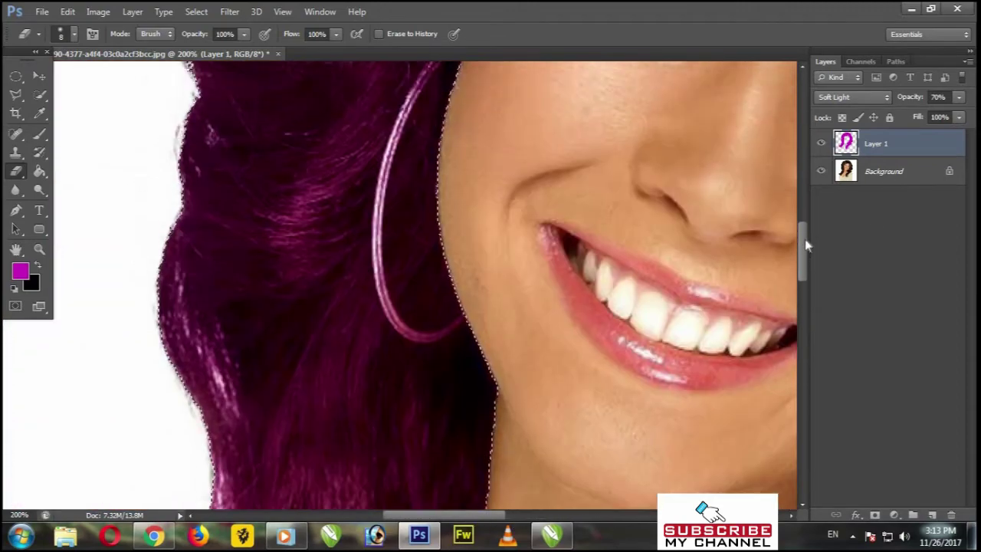
{"action": "mouse_move", "coordinate": [461, 173]}
{"action": "left_mouse_down"}
{"action": "mouse_move", "coordinate": [401, 247]}
{"action": "mouse_move", "coordinate": [389, 293]}
{"action": "left_mouse_up"}
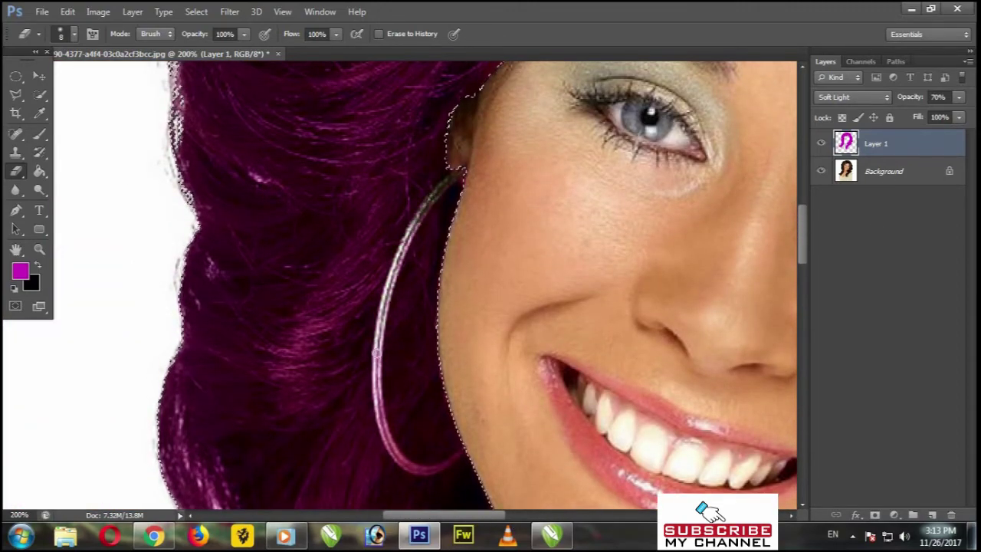
{"action": "mouse_move", "coordinate": [401, 462]}
{"action": "left_mouse_down"}
{"action": "mouse_move", "coordinate": [446, 464]}
{"action": "mouse_move", "coordinate": [460, 451]}
{"action": "left_mouse_up"}
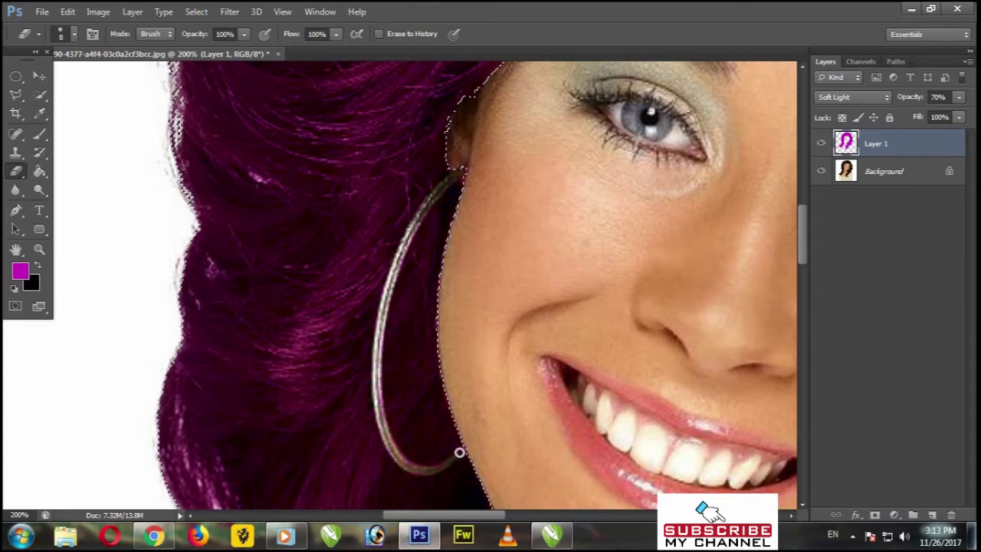
Examine the edge of the hair color around the forehead, temples and ears, and the portrait as a whole.
{"action": "scroll", "coordinate": [801, 214], "scroll_direction": "up", "scroll_amount": 3}
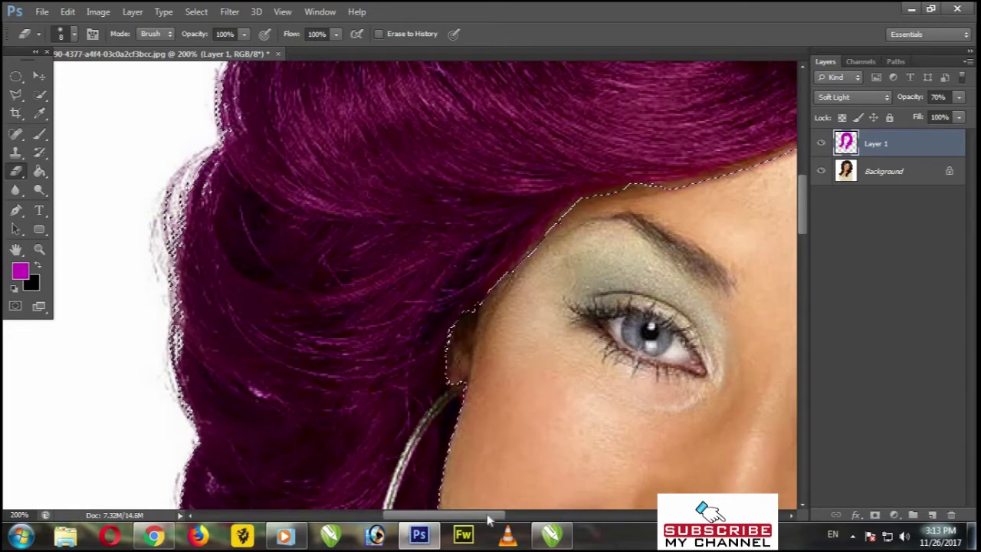
{"action": "scroll", "coordinate": [766, 153], "scroll_direction": "right", "scroll_amount": 3}
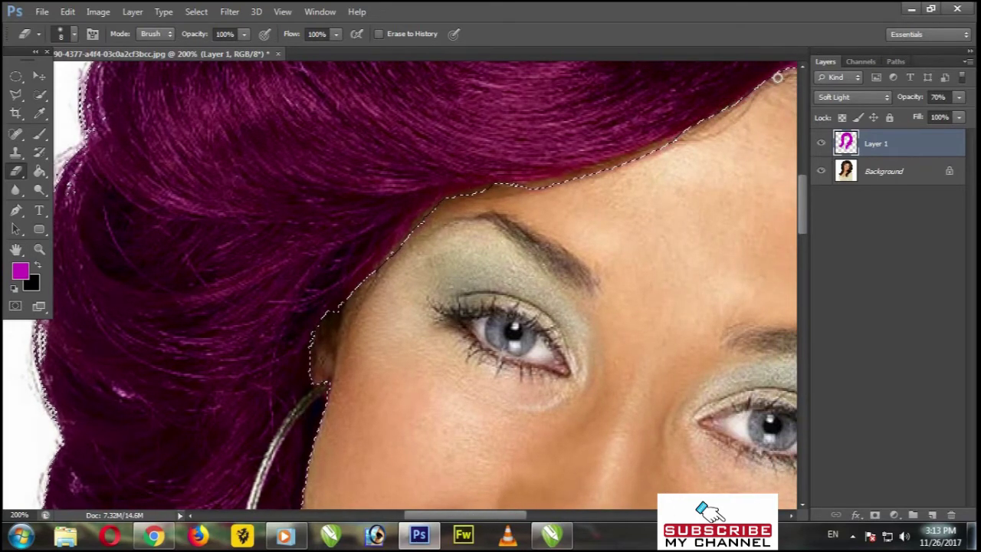
{"action": "scroll", "coordinate": [777, 77], "scroll_direction": "right", "scroll_amount": 4}
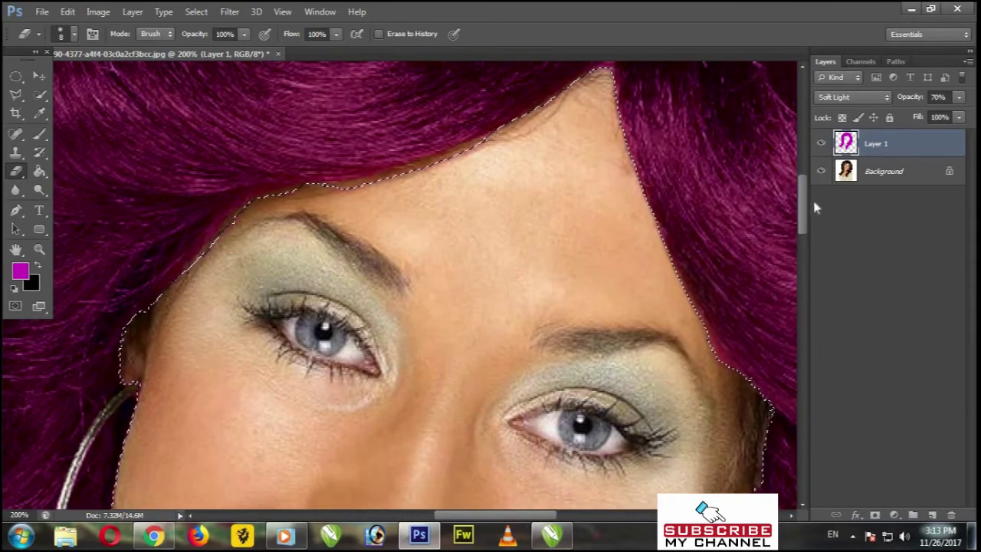
{"action": "scroll", "coordinate": [613, 135], "scroll_direction": "up", "scroll_amount": 2}
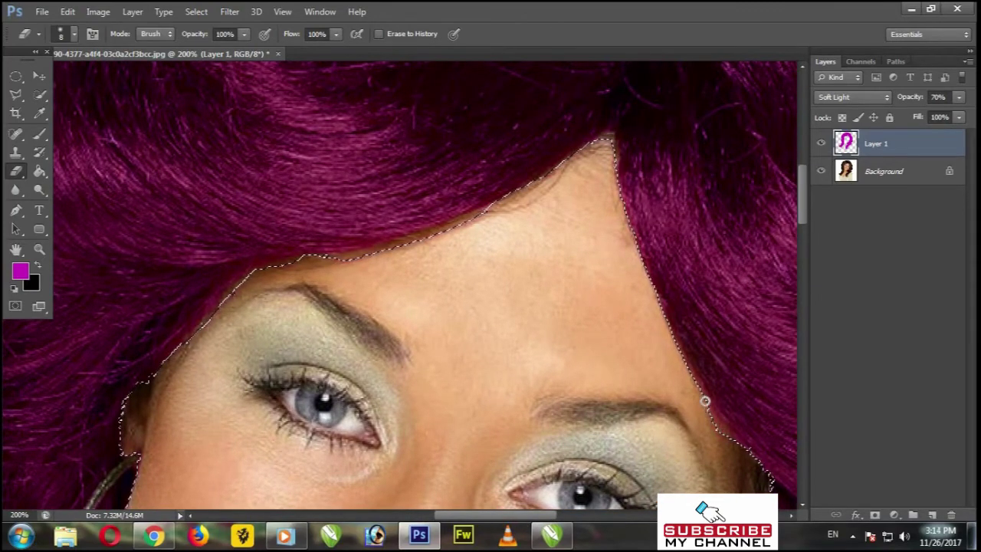
{"action": "scroll", "coordinate": [799, 262], "scroll_direction": "down", "scroll_amount": 8}
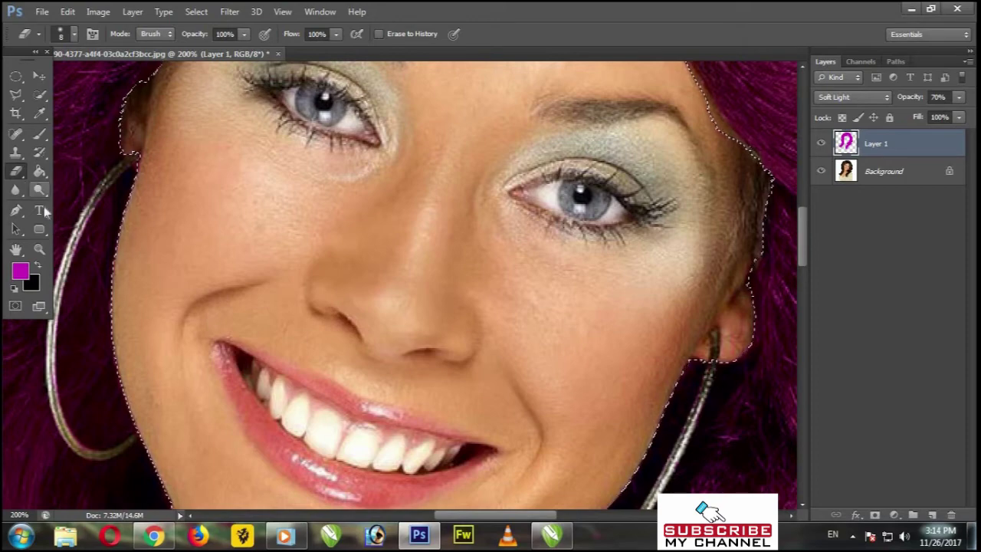
{"action": "key", "text": "z"}
{"action": "right_click", "coordinate": [357, 186]}
{"action": "left_click", "coordinate": [374, 192]}
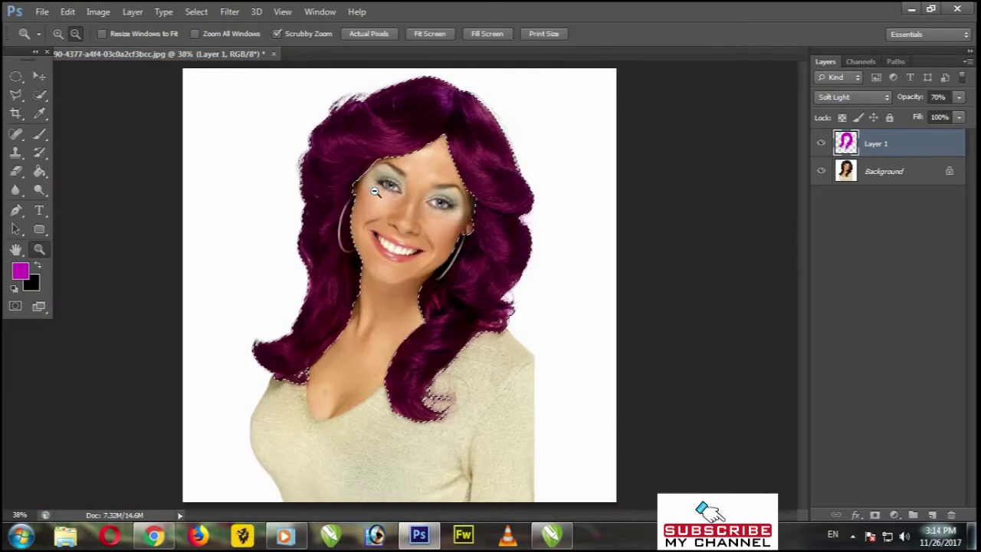
Switch to the Move tool and deselect the hair selection.
{"action": "left_click", "coordinate": [39, 76]}
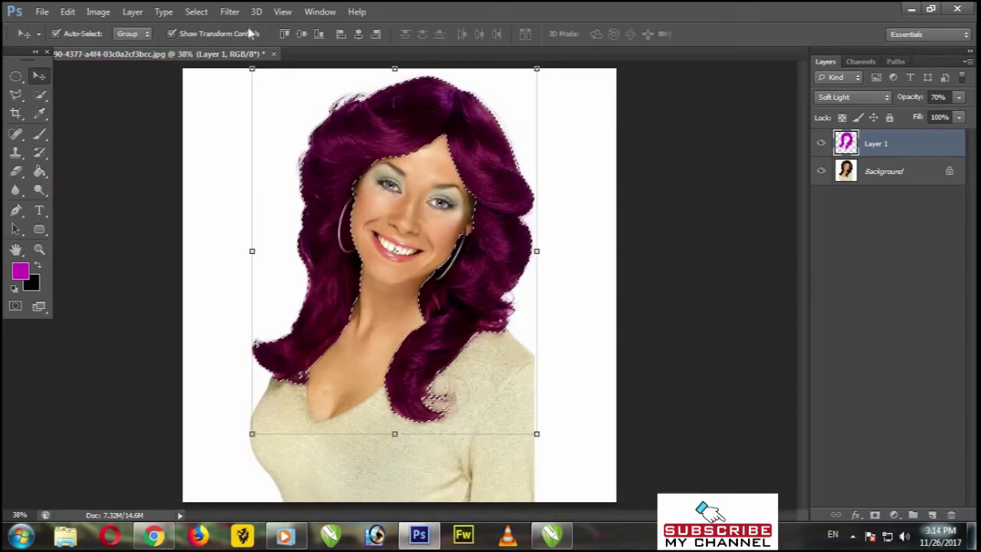
{"action": "left_click", "coordinate": [196, 11]}
{"action": "left_click", "coordinate": [208, 37]}
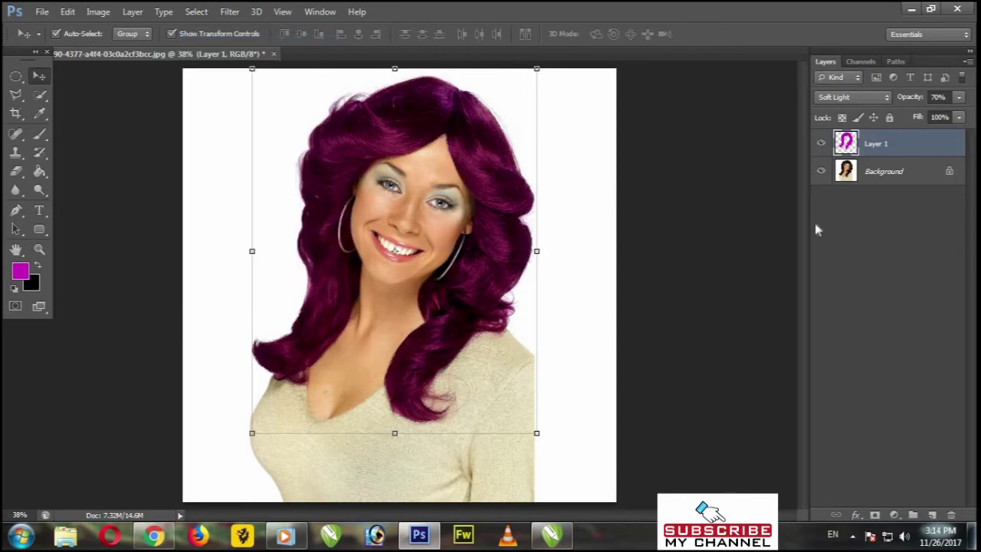
Recolor the hair layer to a reddish brown with Hue/Saturation, using hue +83 and saturation +32.
{"action": "left_click", "coordinate": [98, 12]}
{"action": "mouse_move", "coordinate": [119, 47]}
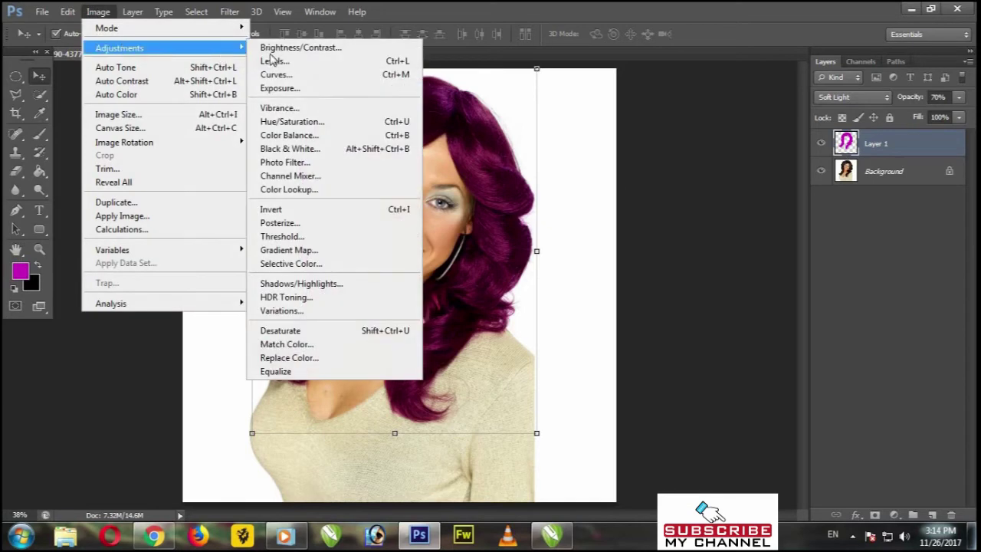
{"action": "left_click", "coordinate": [331, 116]}
{"action": "left_click_drag", "start_coordinate": [738, 196], "coordinate": [766, 193]}
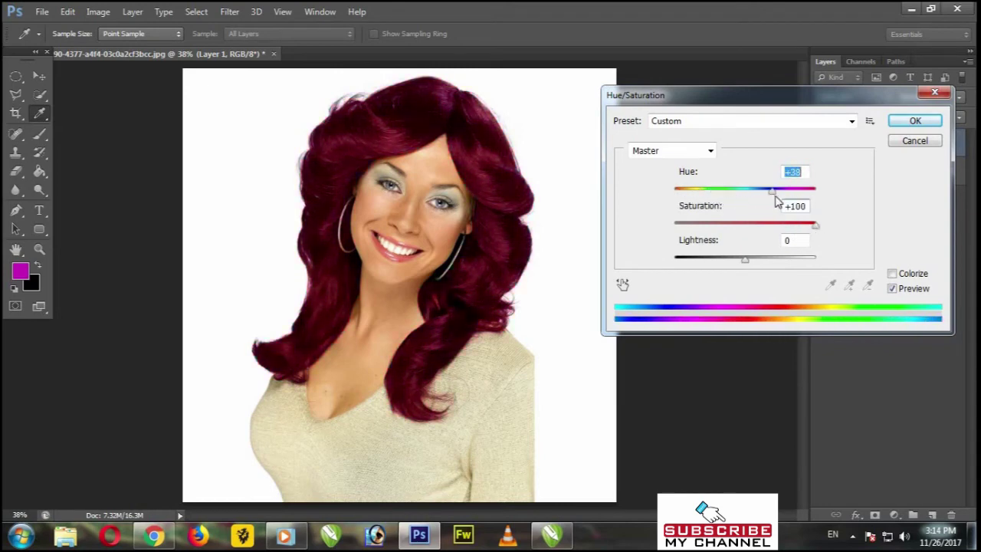
{"action": "left_click", "coordinate": [755, 226]}
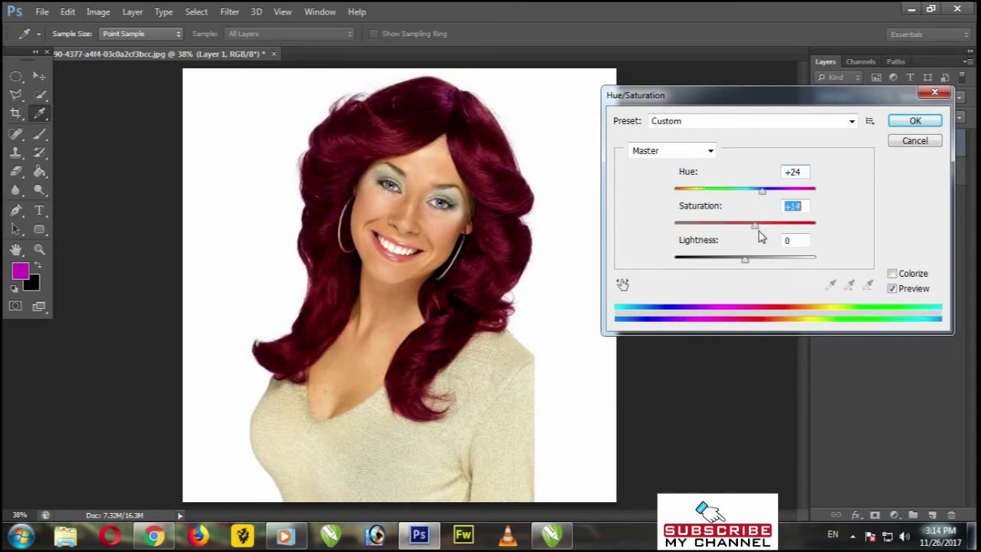
{"action": "left_click_drag", "start_coordinate": [762, 191], "coordinate": [796, 197]}
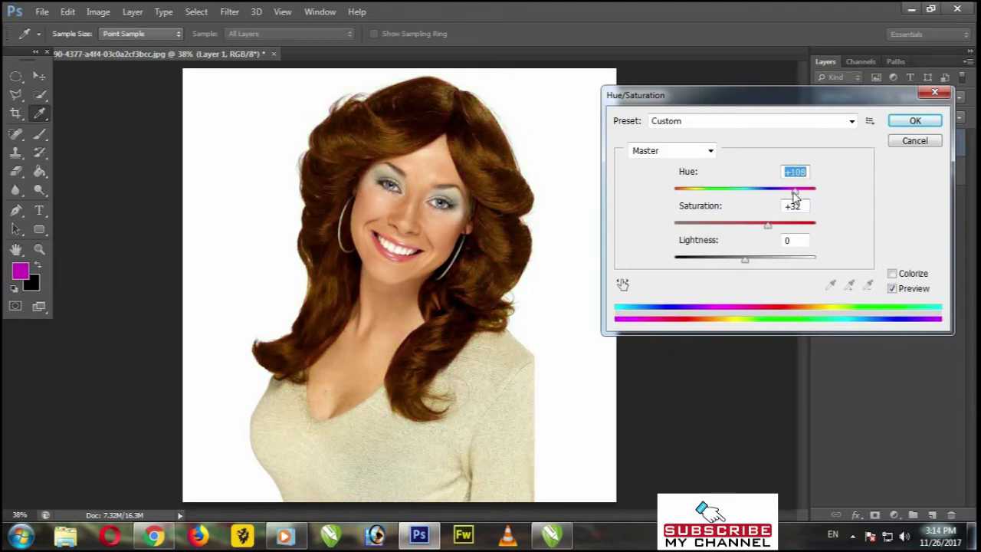
{"action": "mouse_move", "coordinate": [793, 193]}
{"action": "left_mouse_down"}
{"action": "mouse_move", "coordinate": [776, 192]}
{"action": "mouse_move", "coordinate": [787, 193]}
{"action": "left_mouse_up"}
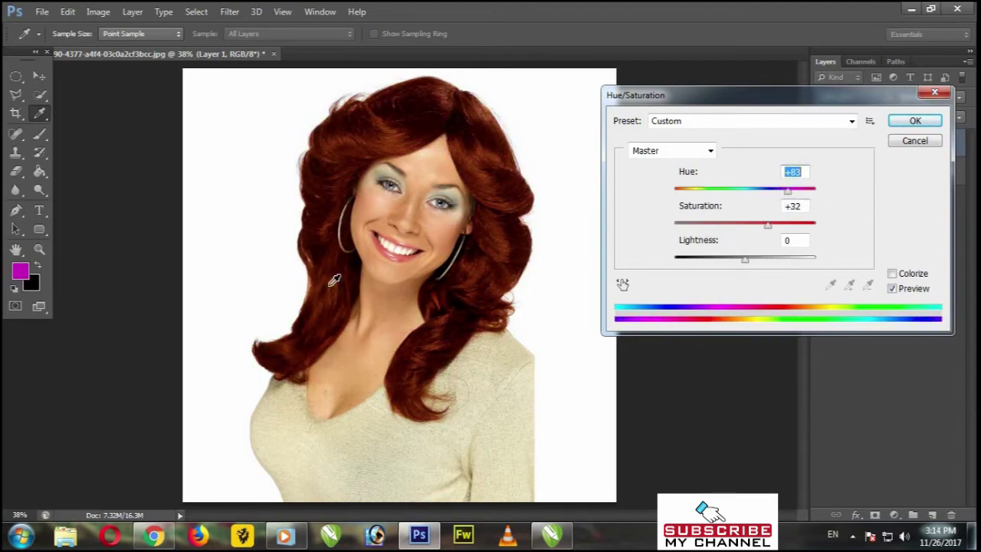
{"action": "left_click", "coordinate": [916, 123]}
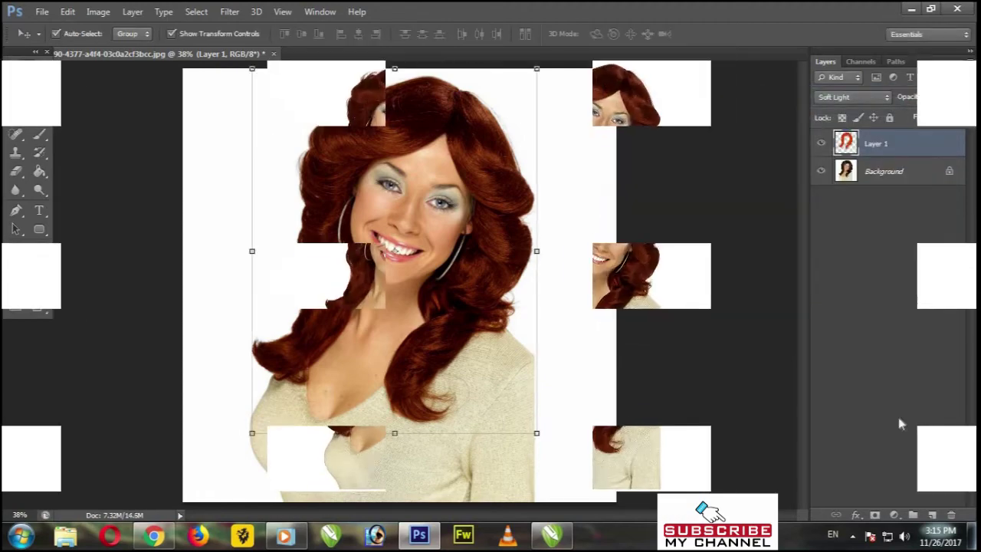